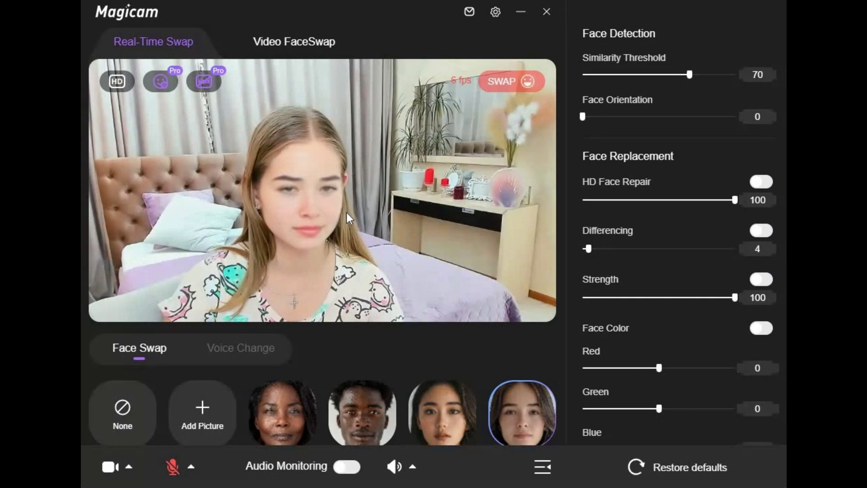
- Try the four visible preset faces one after another on the live webcam image, ending with the fourth face
left_click(295, 417)
left_click(364, 420)
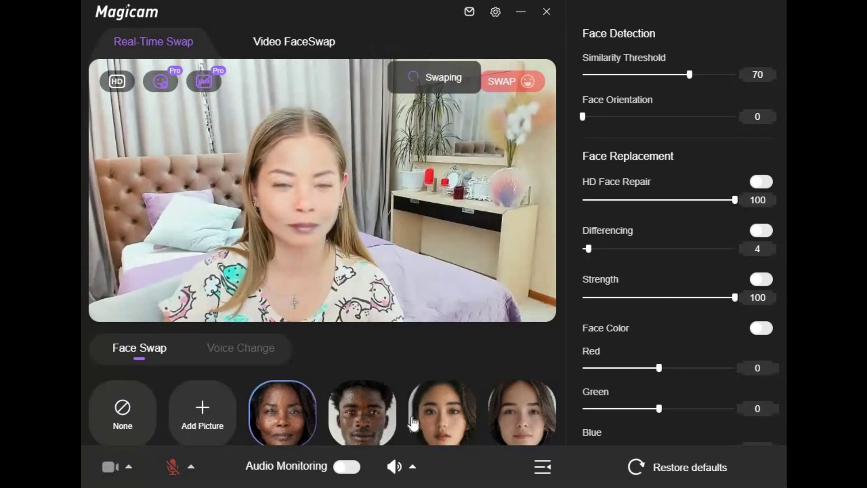
left_click(423, 424)
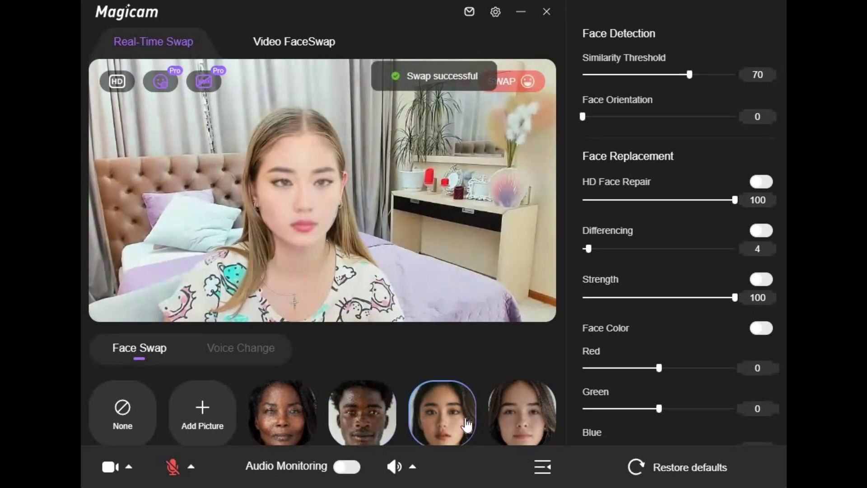
left_click(512, 431)
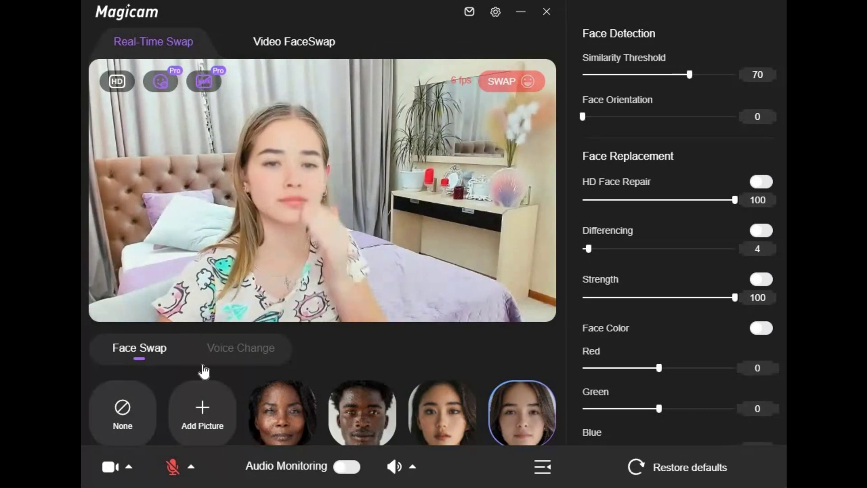
- Show the Voice Change presets and look through the face detection, replacement, mask and border settings
left_click(240, 349)
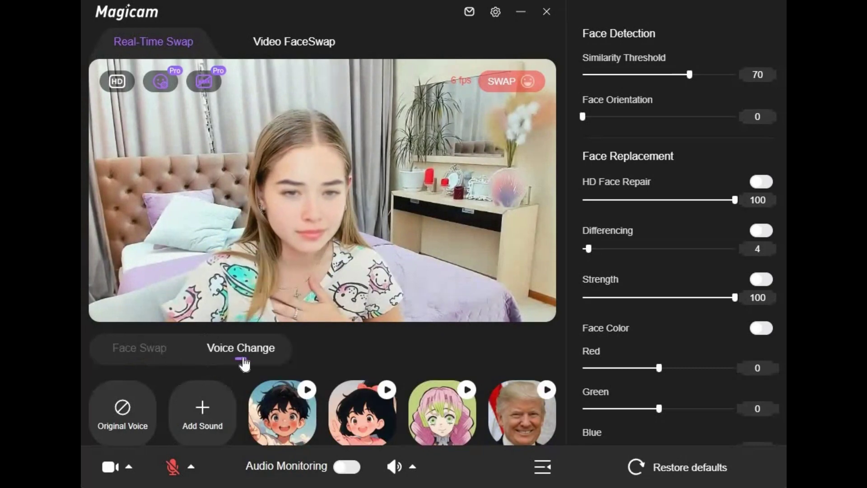
mouse_move(517, 418)
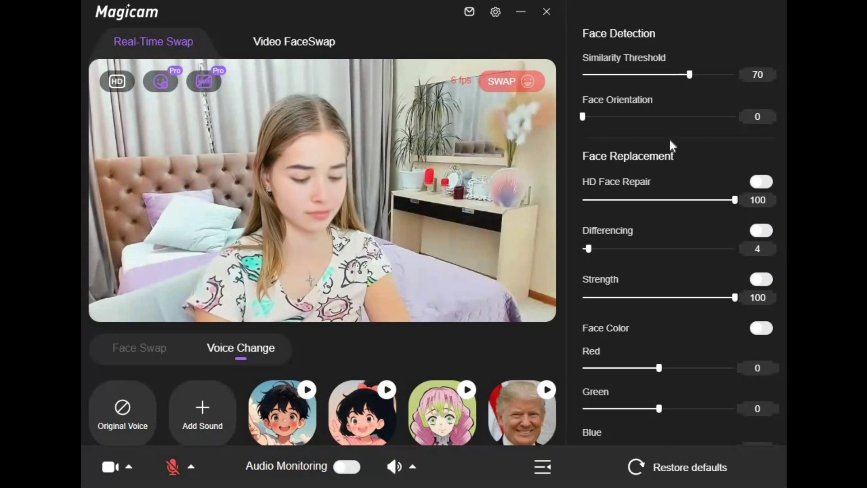
scroll(672, 140, "down", 9)
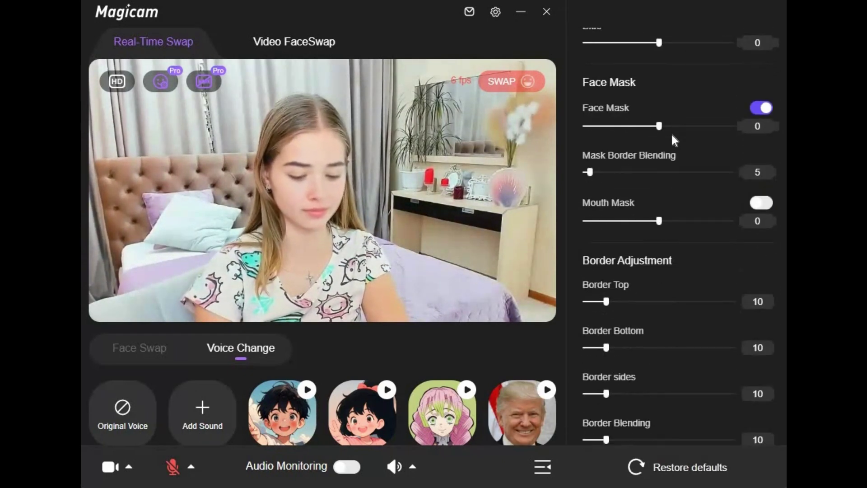
scroll(673, 140, "up", 9)
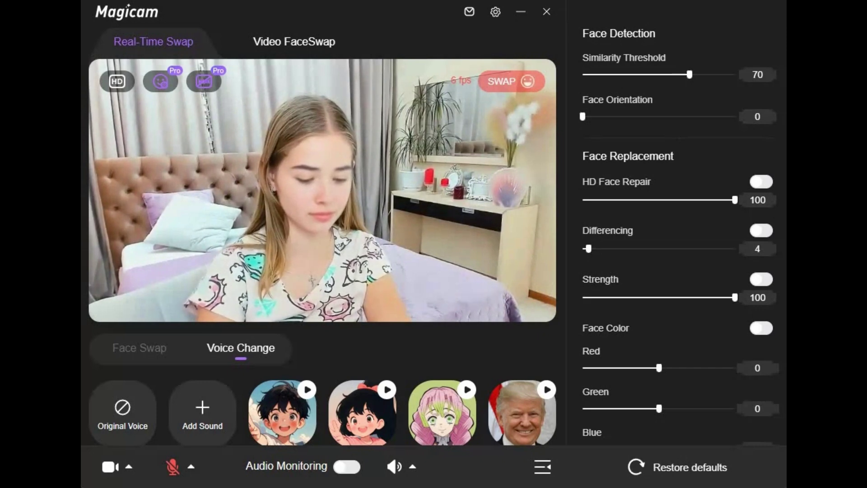
- Look at the Video FaceSwap mode, return to Real-Time Swap and choose the third preset face
left_click(273, 53)
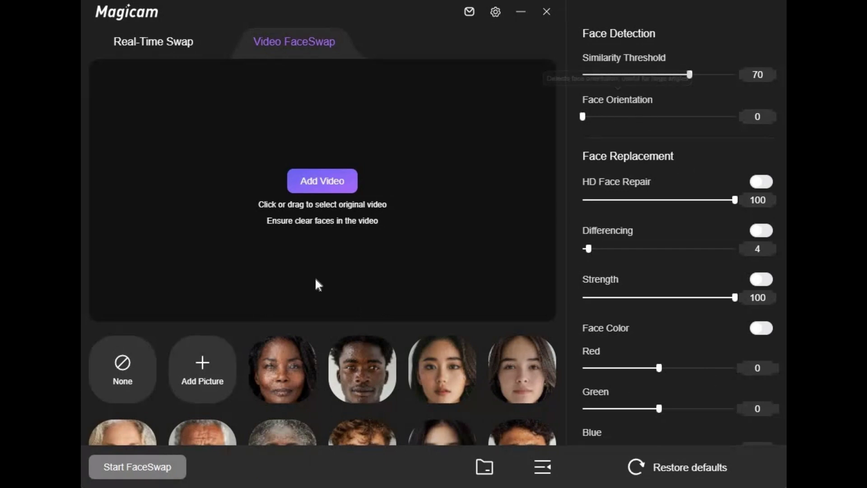
left_click(149, 42)
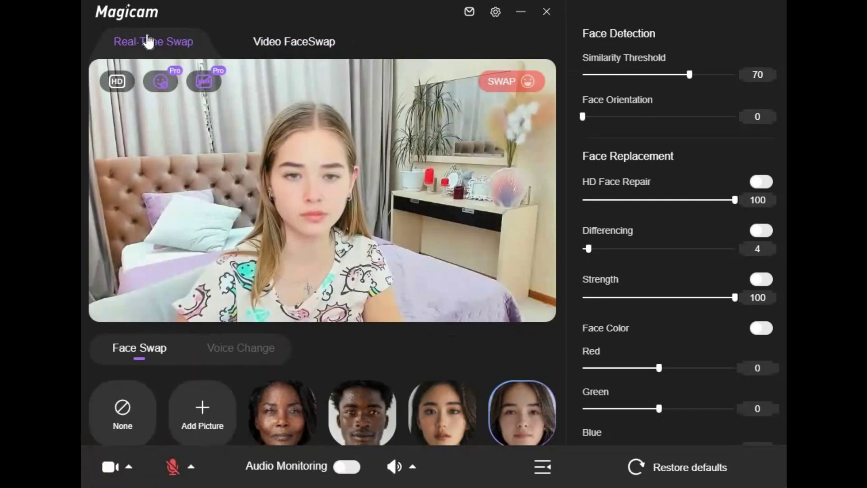
left_click(464, 425)
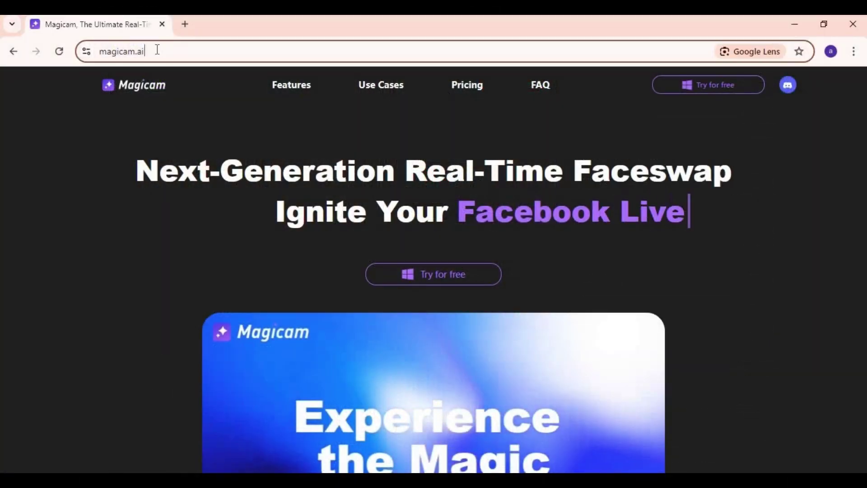
- Switch to the browser and review the Features, Use Cases and Pricing sections of the magicam.ai website
left_click_drag(157, 49, 90, 50)
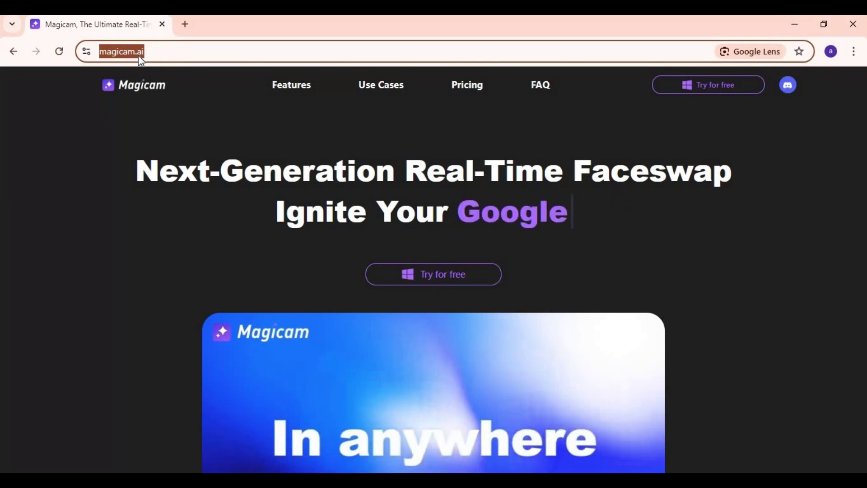
scroll(576, 142, "down", 1)
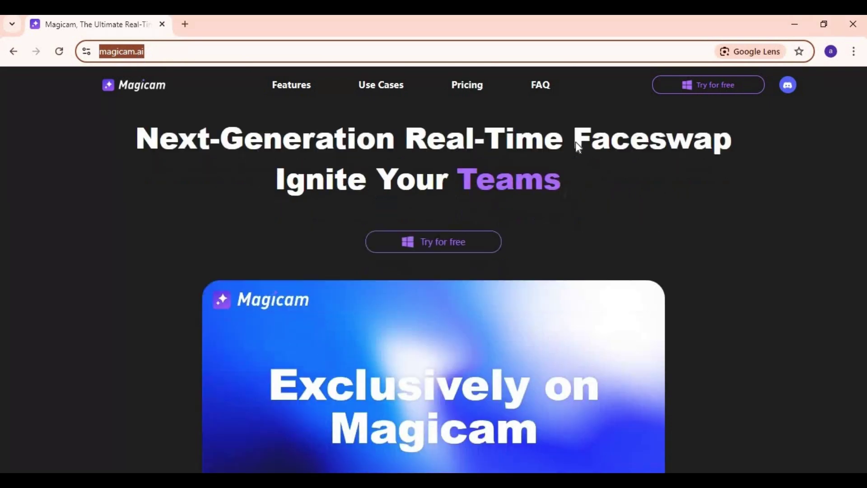
scroll(575, 142, "down", 5)
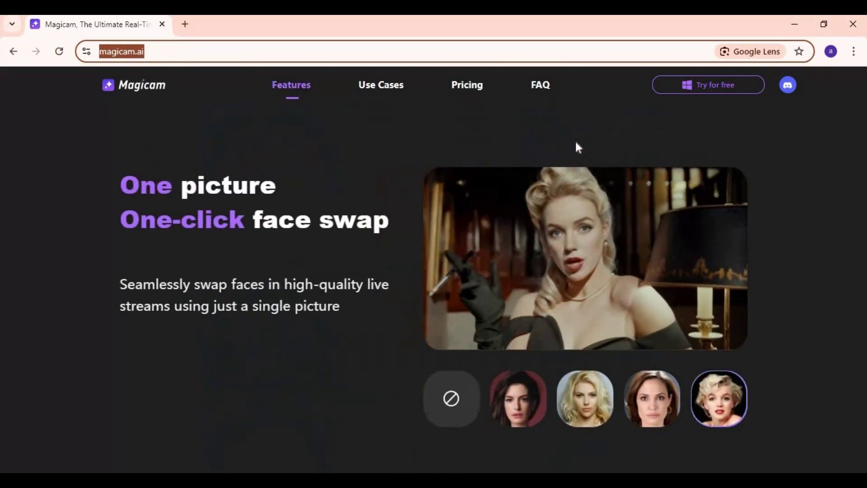
scroll(576, 143, "down", 10)
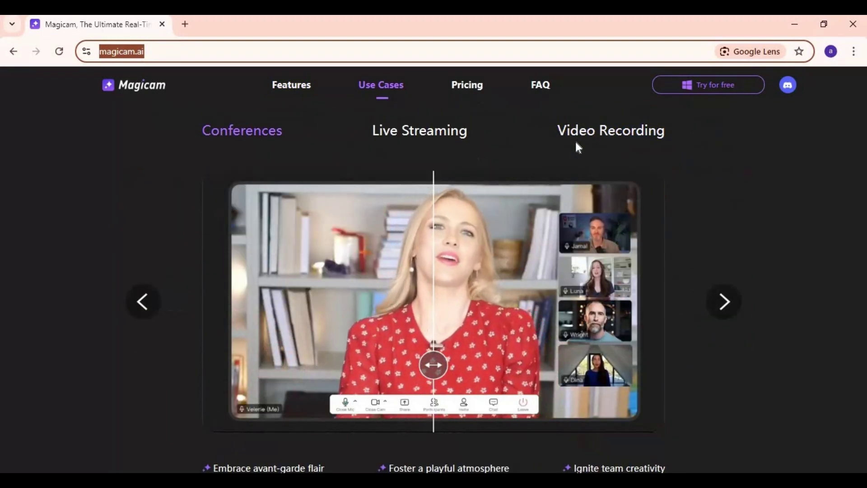
scroll(576, 141, "down", 5)
scroll(575, 141, "up", 6)
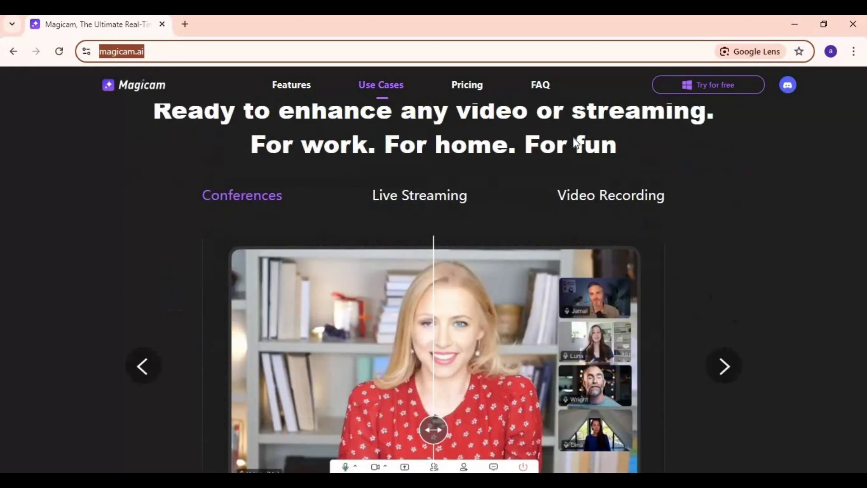
scroll(575, 140, "up", 12)
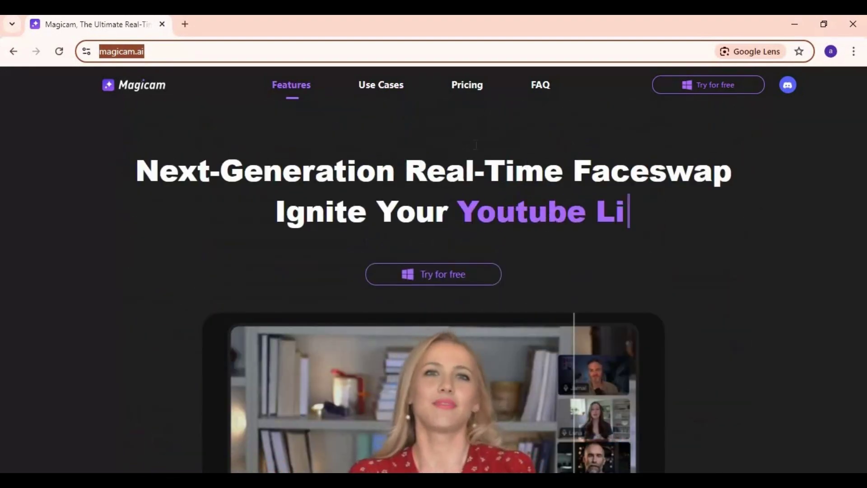
left_click(472, 87)
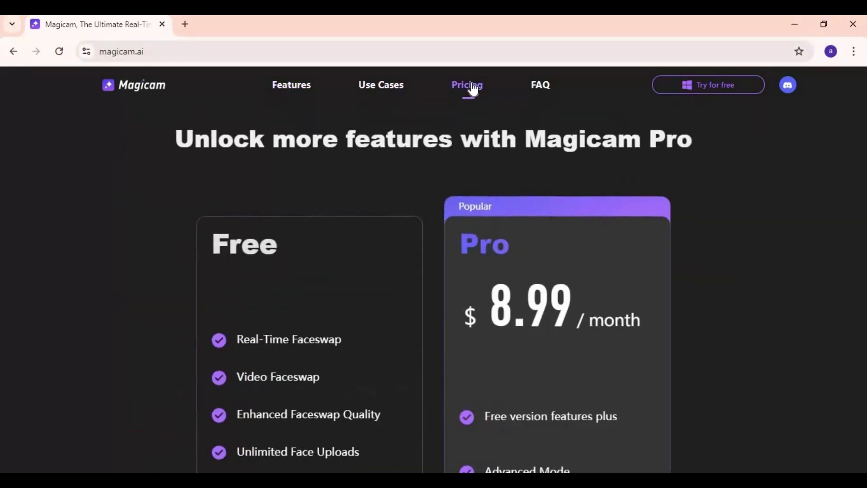
scroll(334, 232, "down", 3)
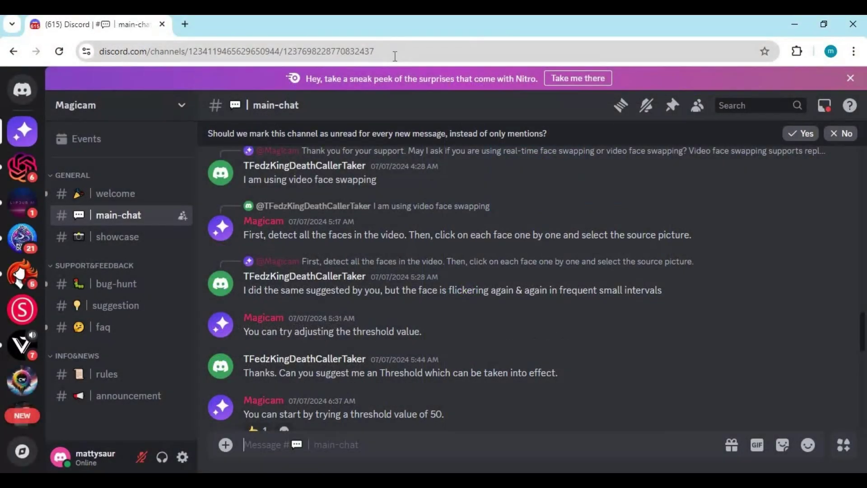
- Read the video face swapping discussion in the main-chat channel of the Magicam Discord server
left_click(397, 51)
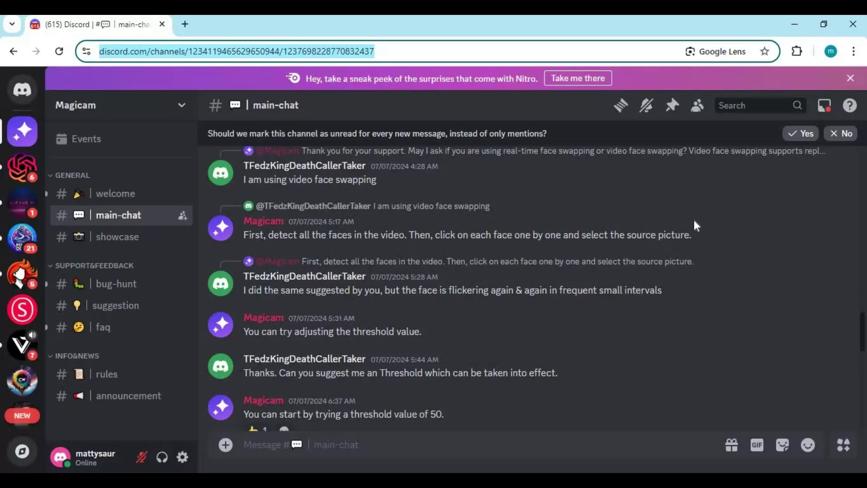
scroll(695, 221, "up", 5)
scroll(695, 221, "down", 4)
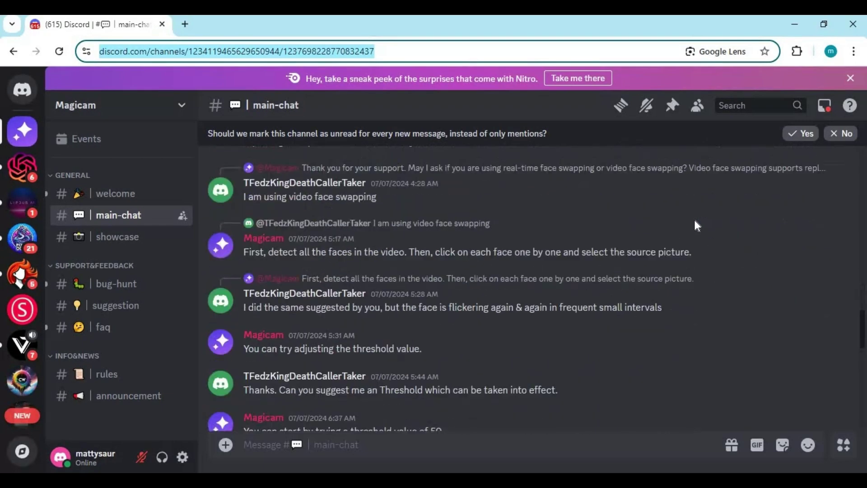
scroll(696, 225, "down", 2)
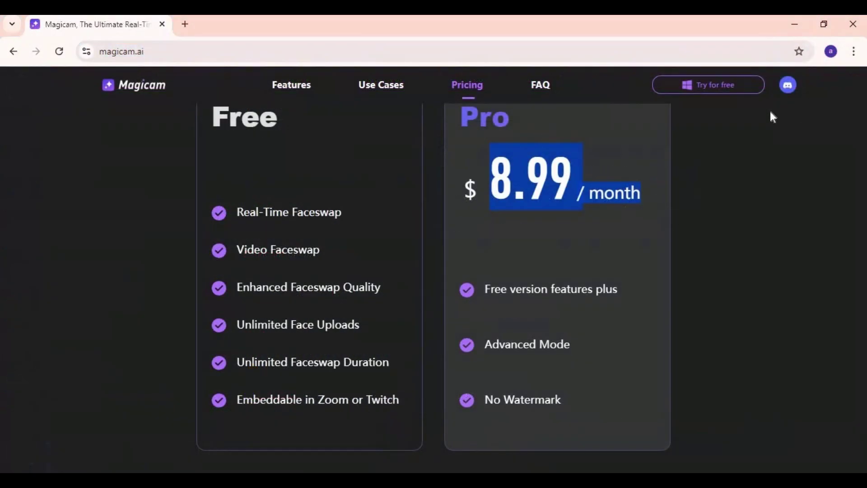
- Request the free Windows version on magicam.ai, check the recommended hardware configuration and download the installer
left_click(707, 88)
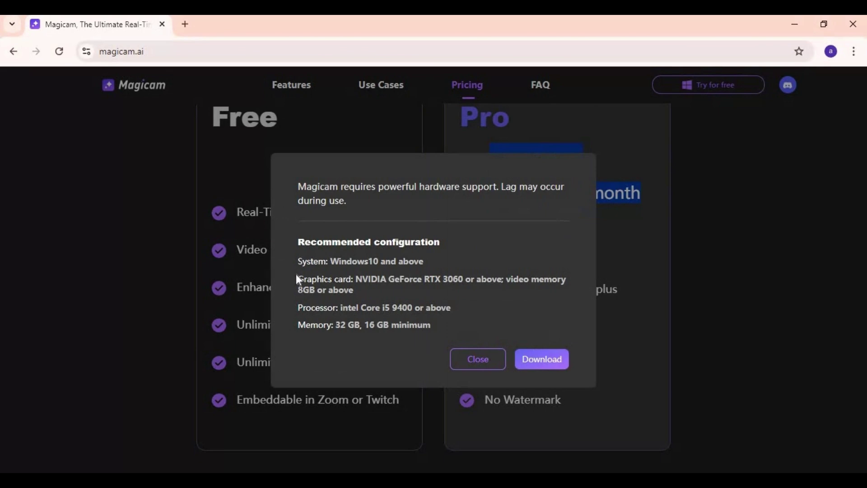
left_click_drag(297, 280, 573, 296)
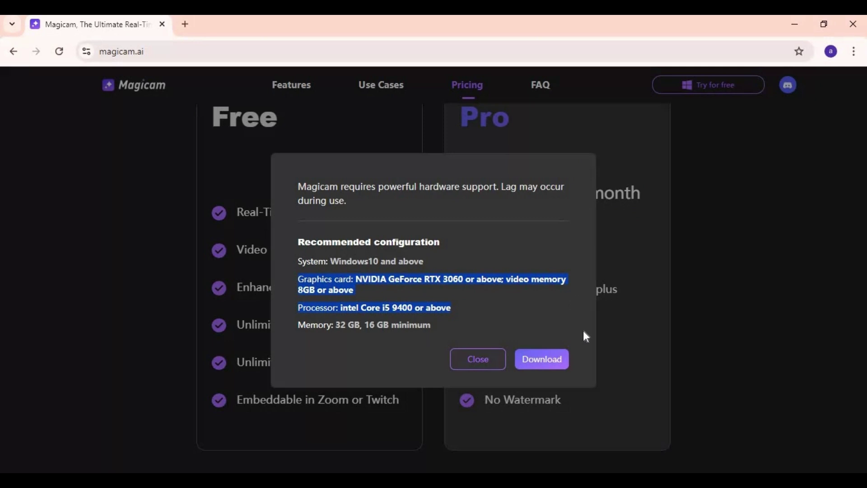
left_click_drag(583, 331, 583, 331)
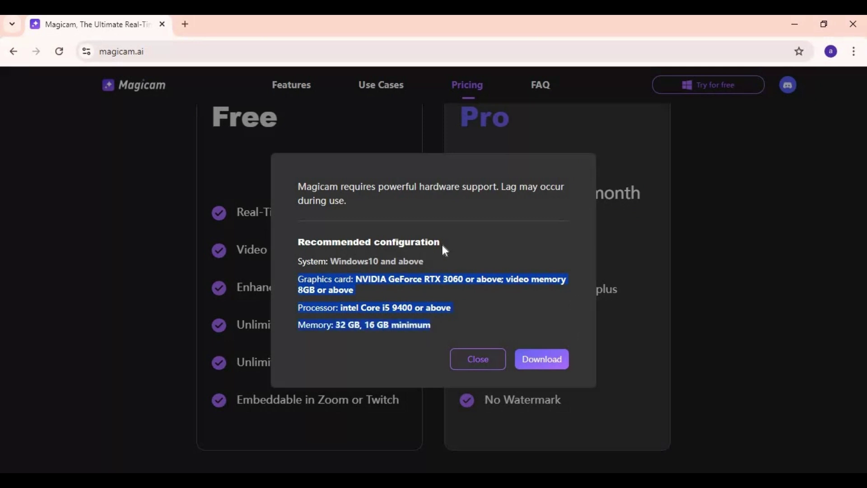
left_click(389, 279)
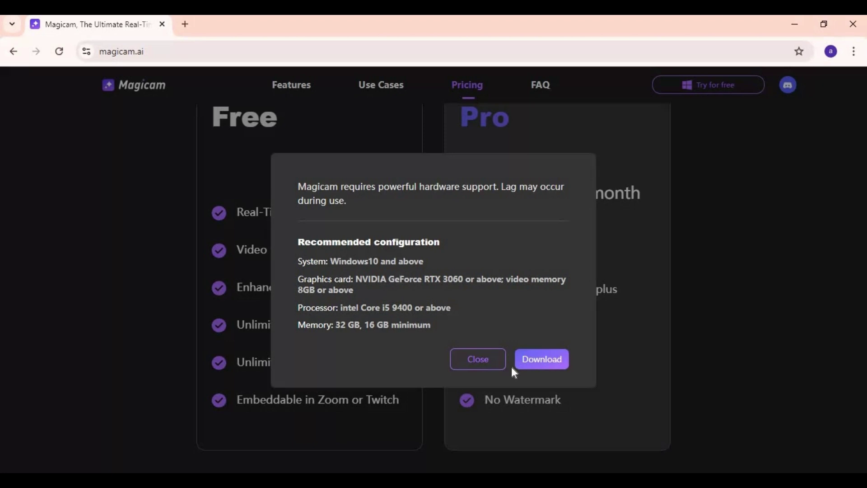
left_click(542, 360)
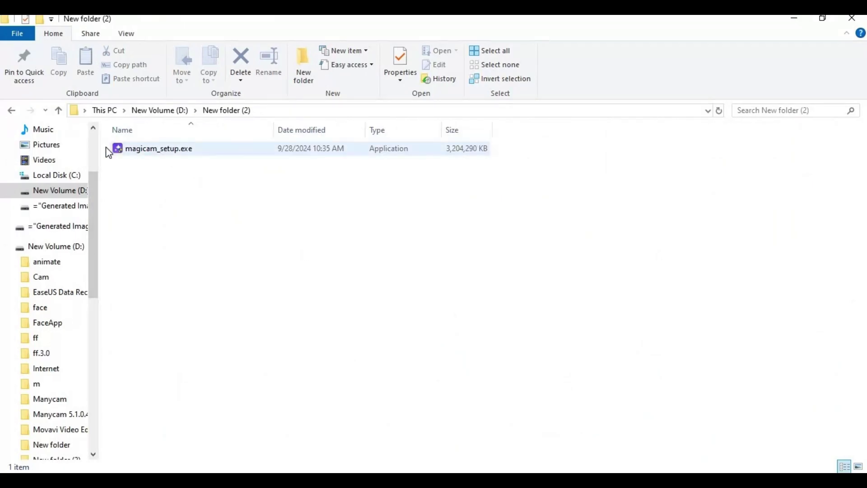
- Run magicam_setup.exe and install Magicam into the Cam folder on New Volume (D:)
double_click(160, 153)
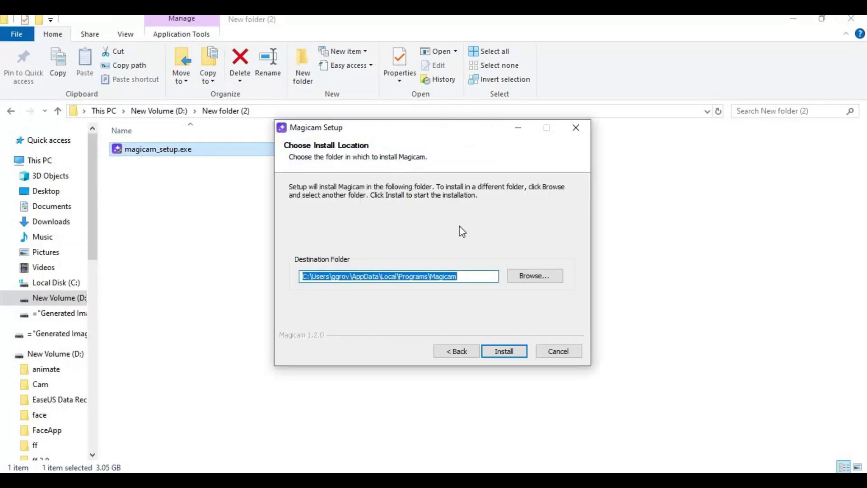
left_click(537, 276)
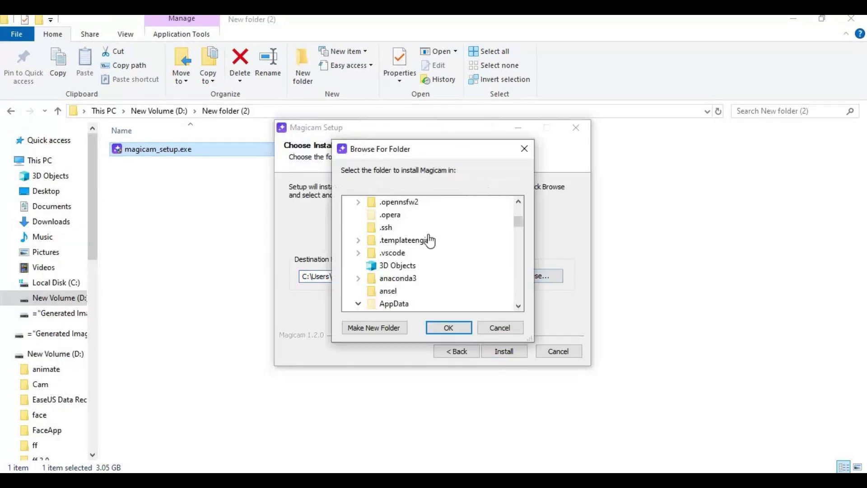
left_click(520, 238)
left_click_drag(520, 238, 518, 316)
double_click(400, 288)
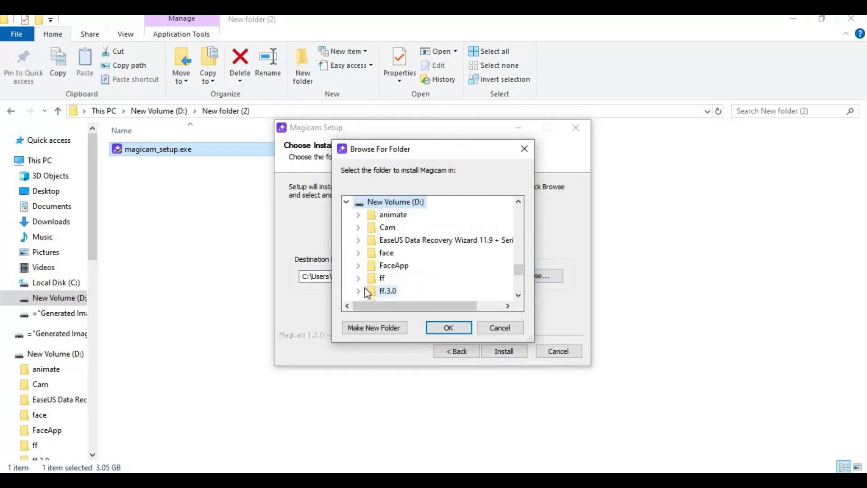
left_click(388, 227)
left_click(442, 325)
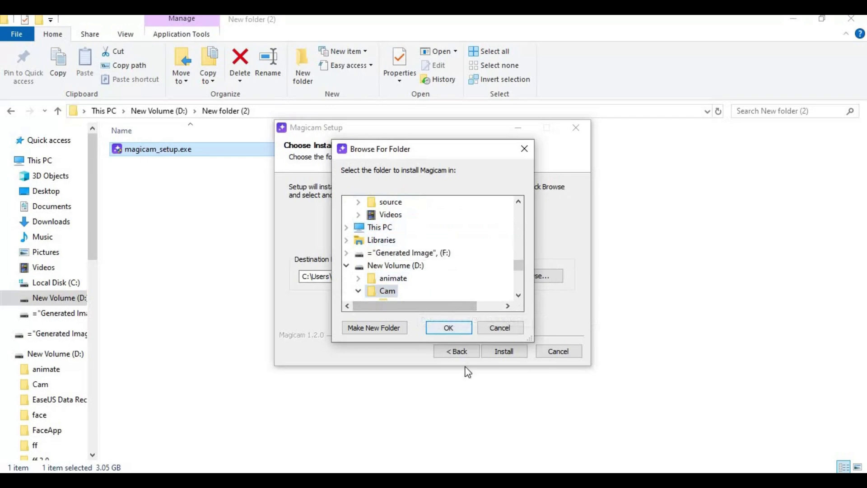
left_click(503, 352)
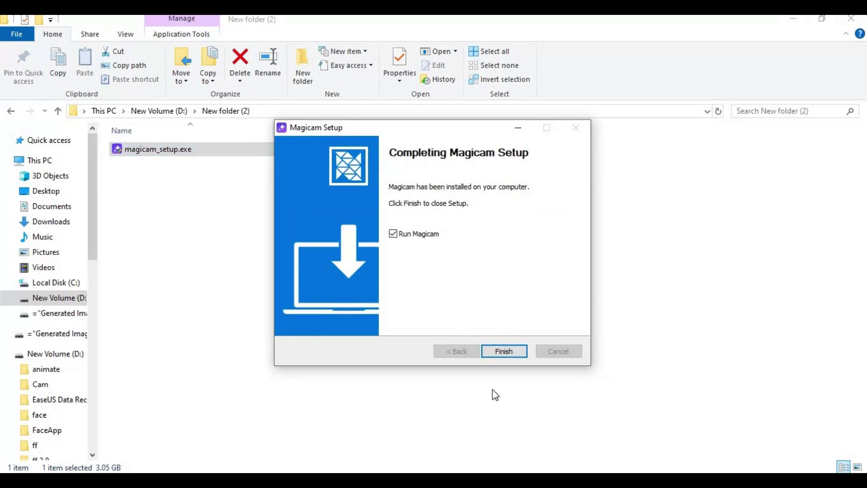
- Finish the setup with Run Magicam enabled and enter the program as a guest instead of logging in
left_click(503, 349)
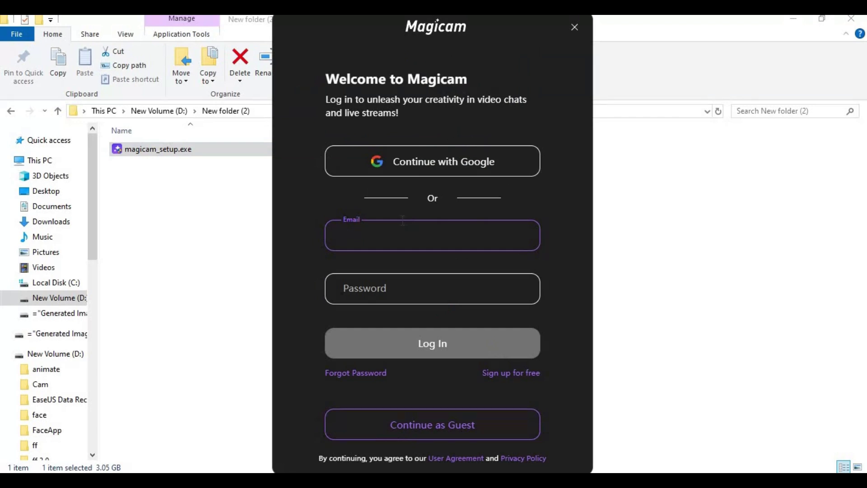
left_click(468, 170)
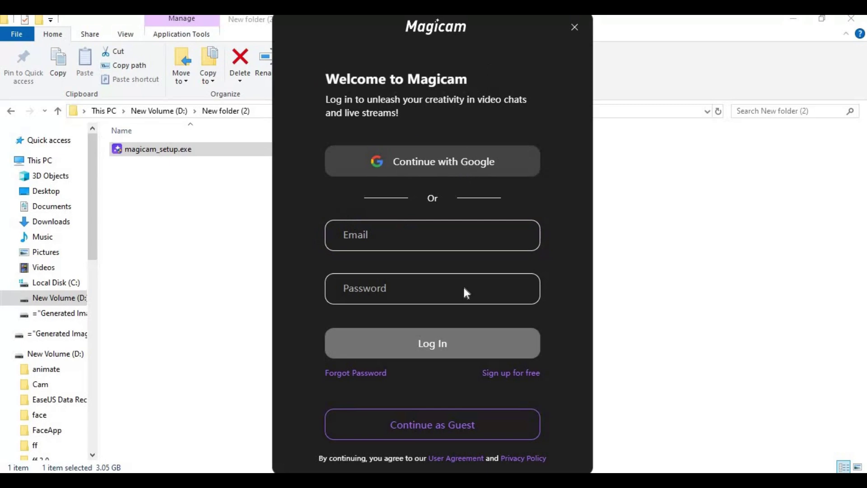
left_click(515, 286)
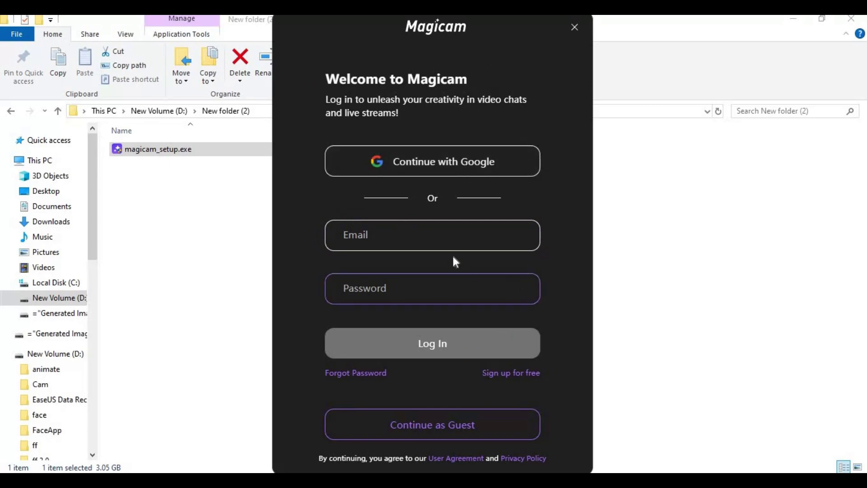
left_click(434, 425)
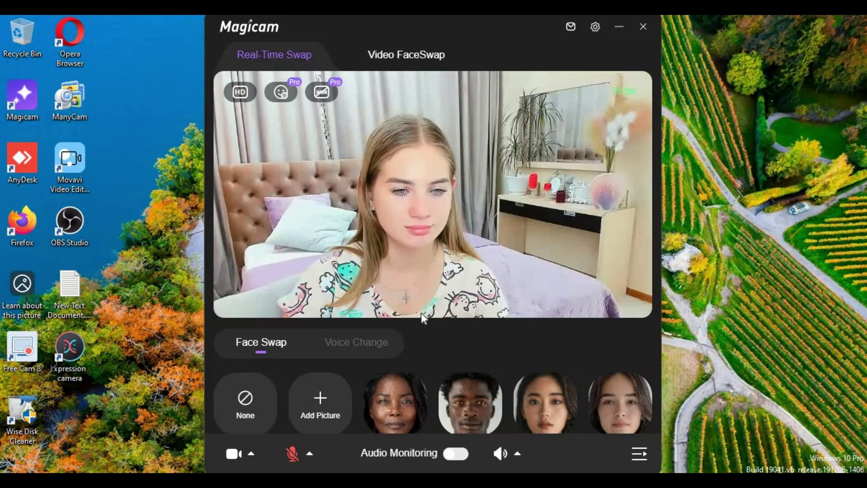
- Apply the first preset woman's face to the live camera preview and dismiss the Magicam Virtual Camera hint
left_click(405, 406)
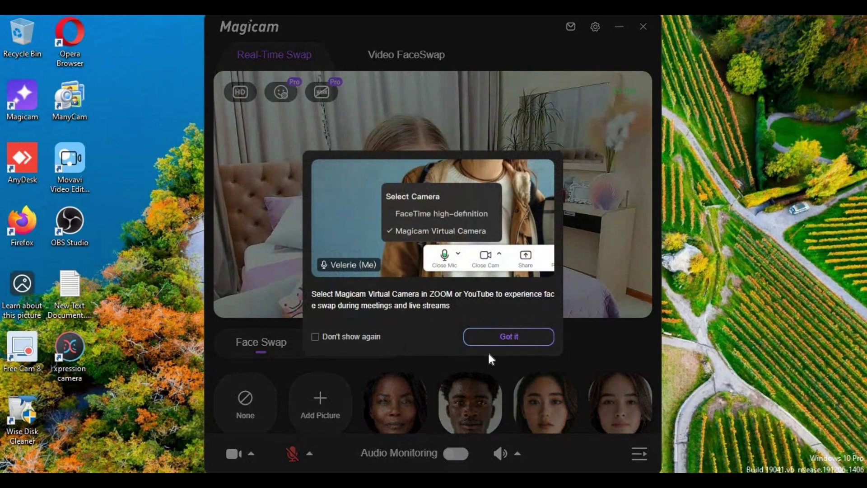
left_click(512, 341)
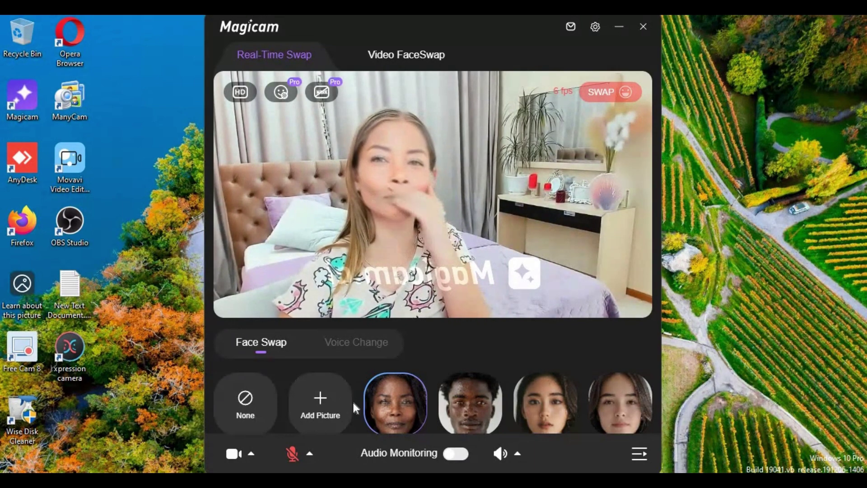
- Start adding a custom picture and log in to Magicam with the account e-mail and password
left_click(331, 408)
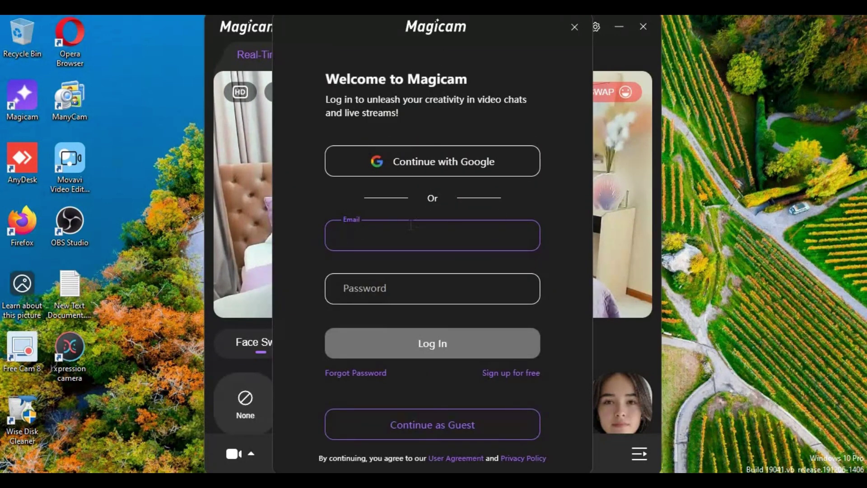
key("ctrl+v")
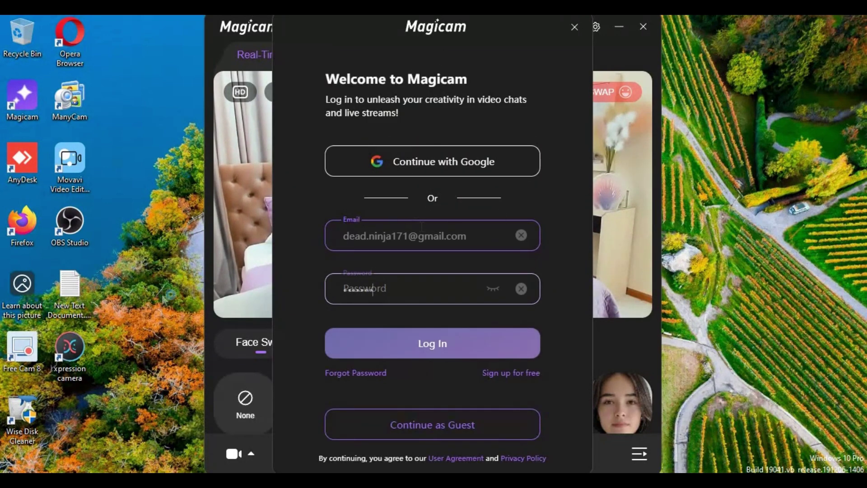
key("Tab")
key("ctrl+v")
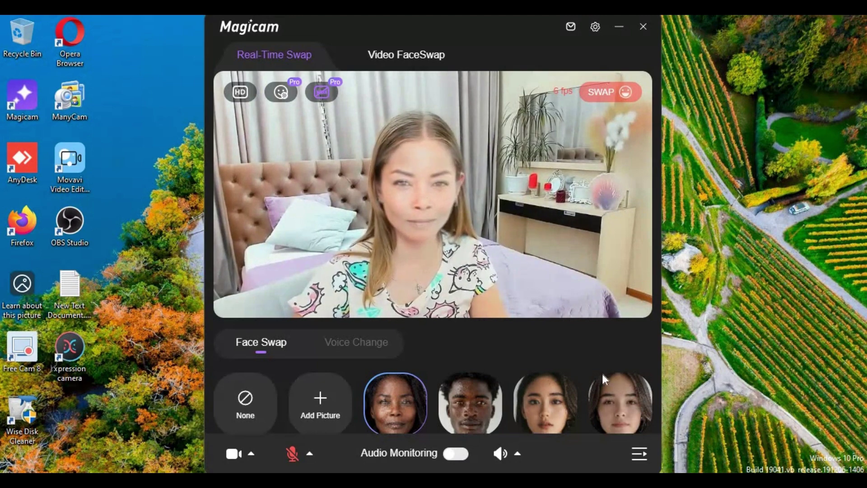
- Show the advanced face swap settings and enable Face Mask
left_click(639, 453)
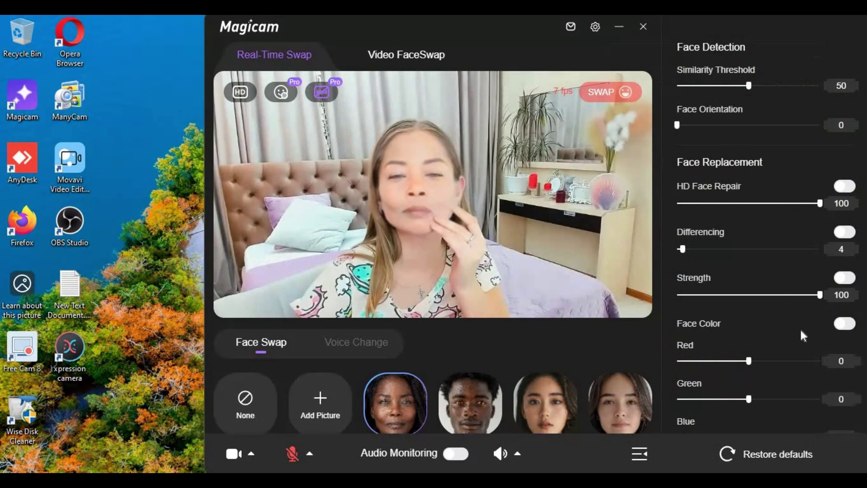
scroll(800, 327, "down", 4)
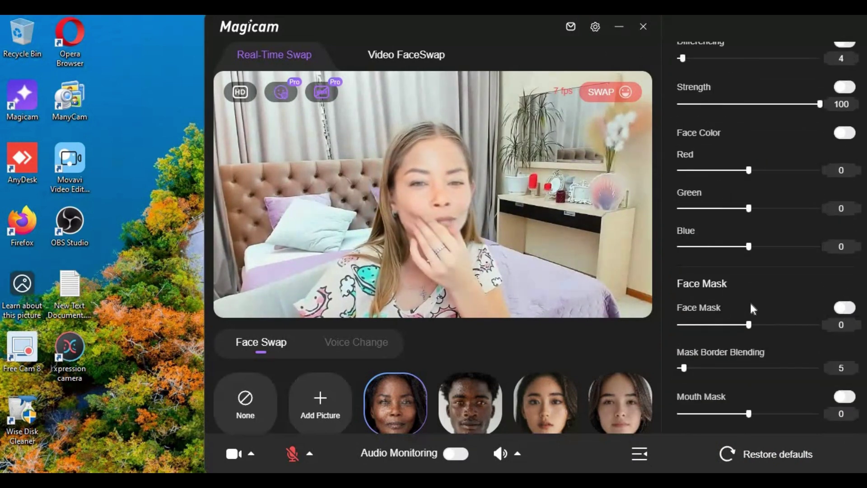
left_click(844, 308)
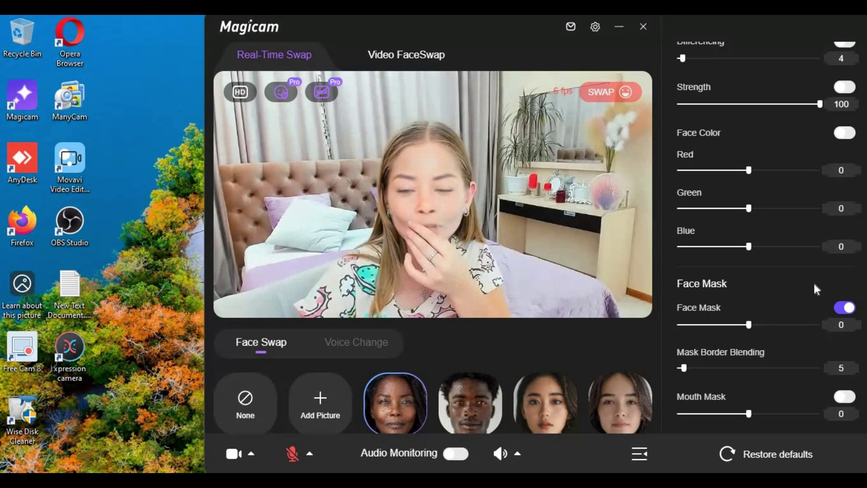
scroll(814, 283, "down", 3)
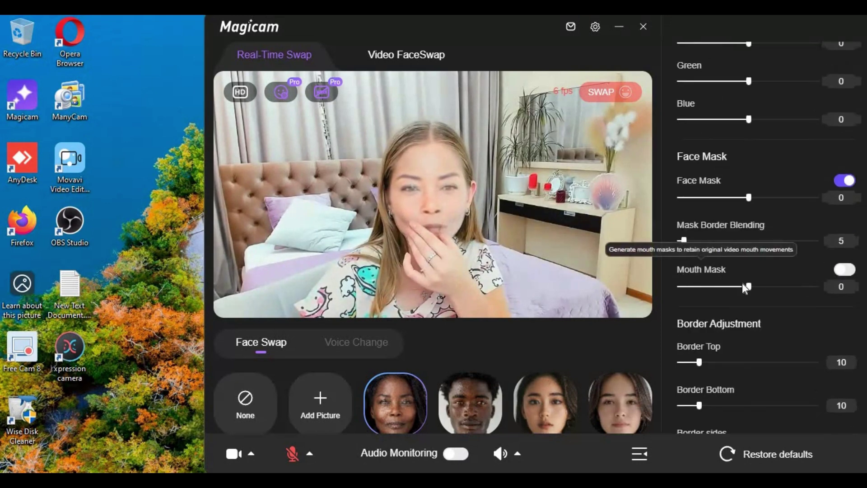
- Try Mouth Mask on the live preview with the hand over the mouth and switch it off again
left_click(844, 276)
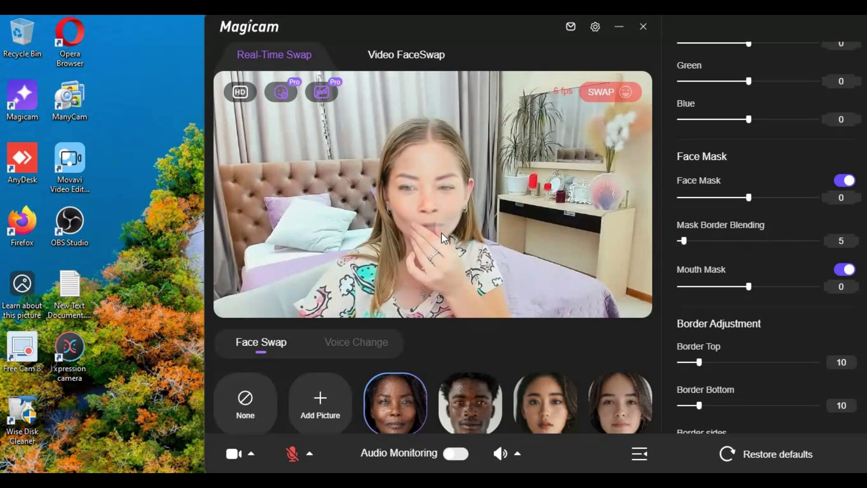
left_click(843, 270)
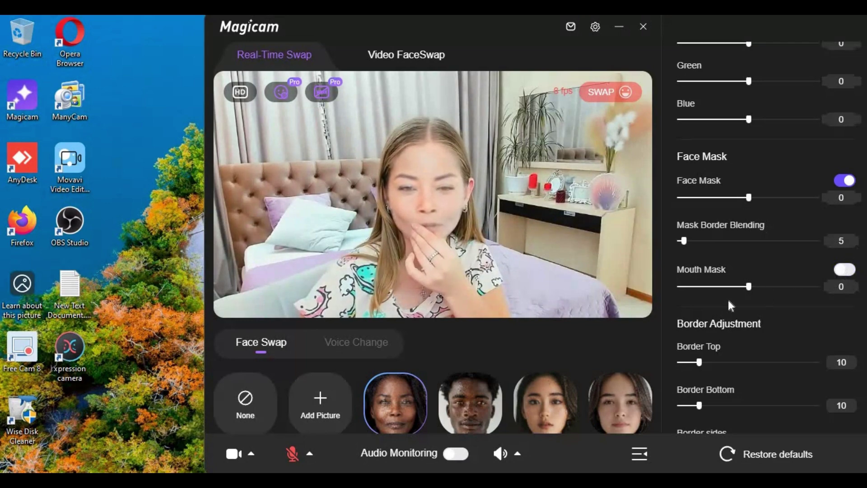
scroll(774, 313, "down", 2)
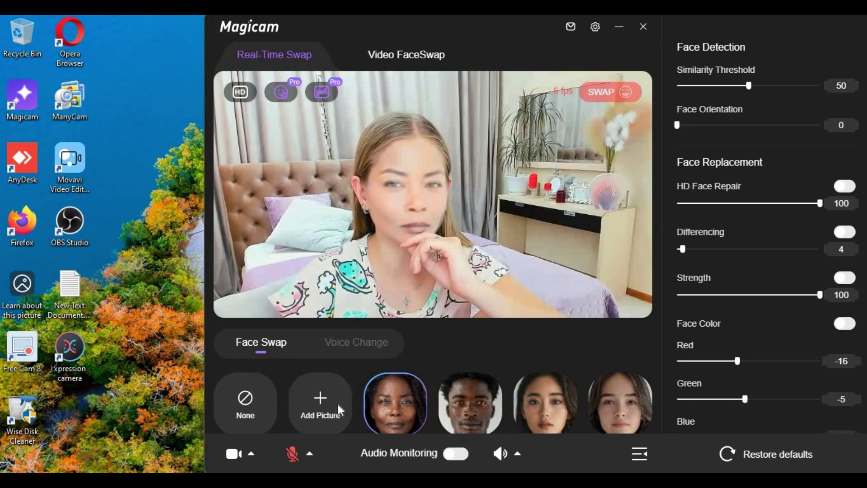
- Add the woman's portrait stored below 3.png in Pictures > Screenpresso as a custom face and apply it to the live preview
left_click(338, 405)
left_click(594, 362)
left_click(321, 397)
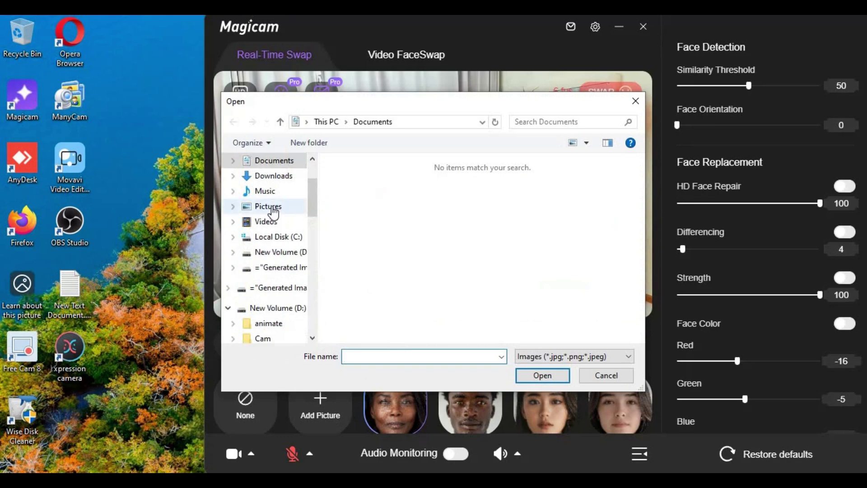
left_click(271, 207)
double_click(432, 202)
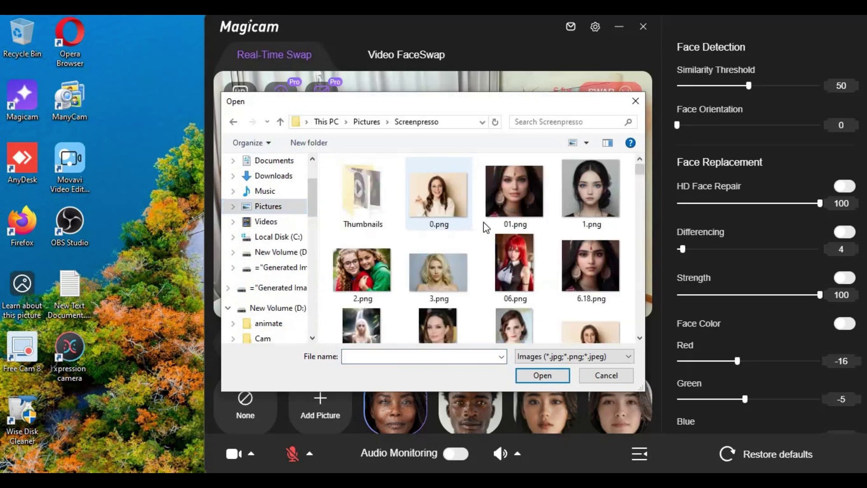
double_click(438, 323)
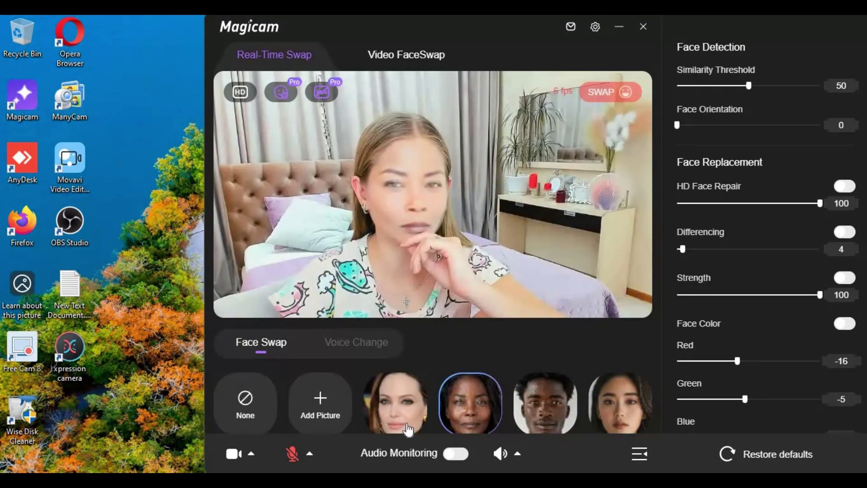
left_click(410, 420)
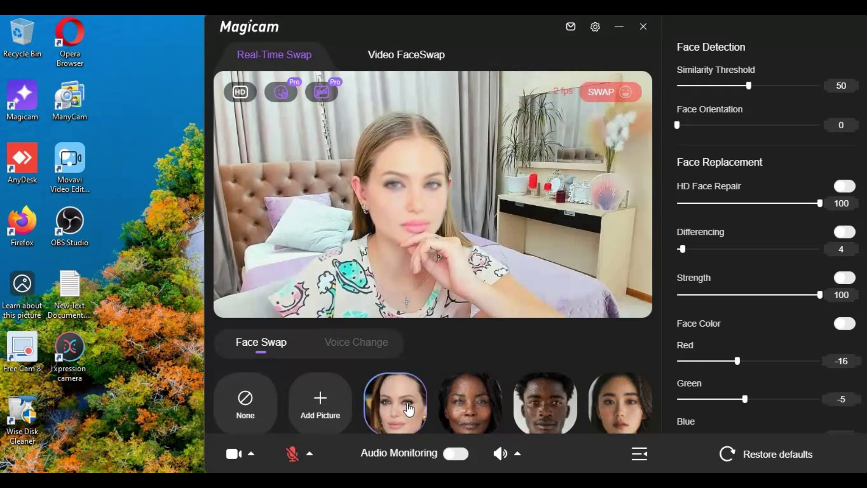
- Try the first two preset faces on the live preview and apply the third, the dark-haired young woman
left_click(486, 407)
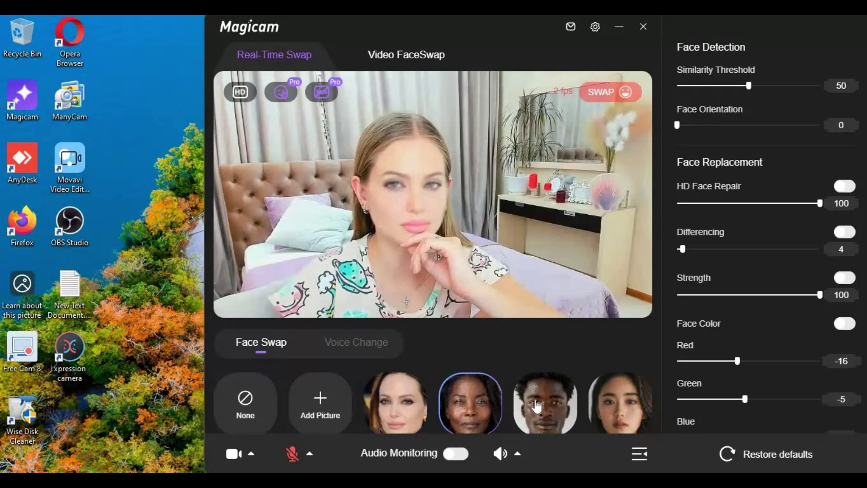
left_click(564, 409)
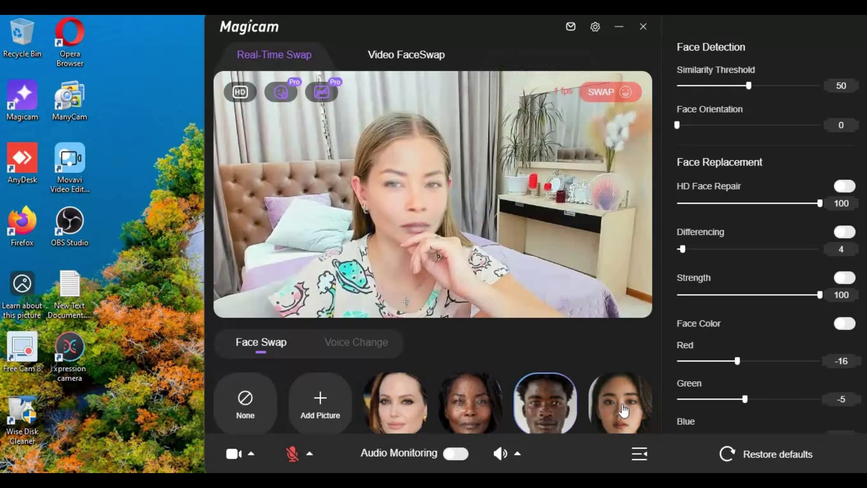
left_click(623, 411)
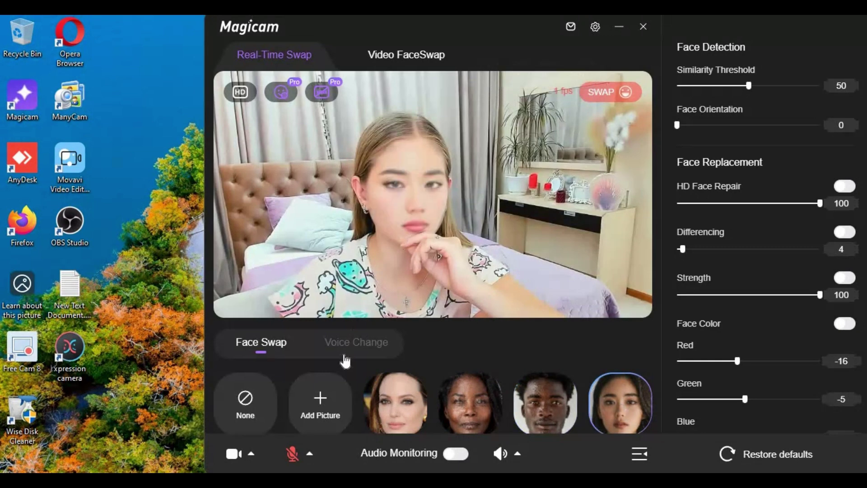
- Look at the Voice Change presets and the Add Sound options for cloning a voice, and return to Face Swap
left_click(357, 349)
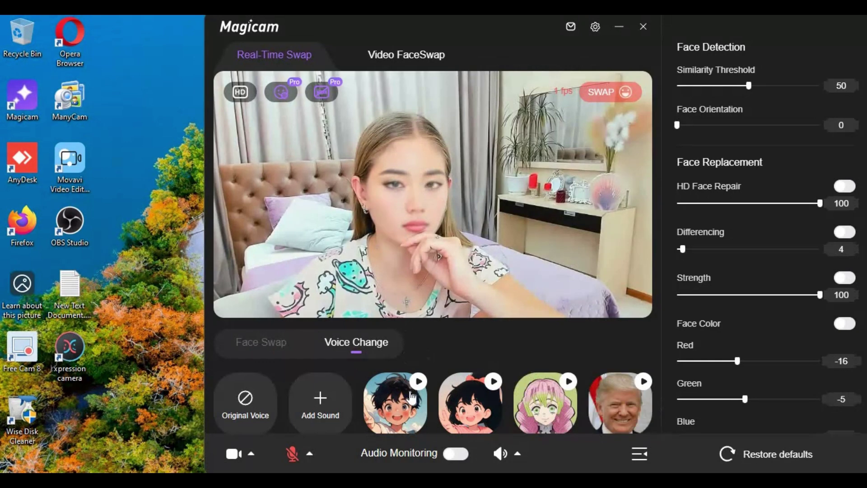
left_click(311, 410)
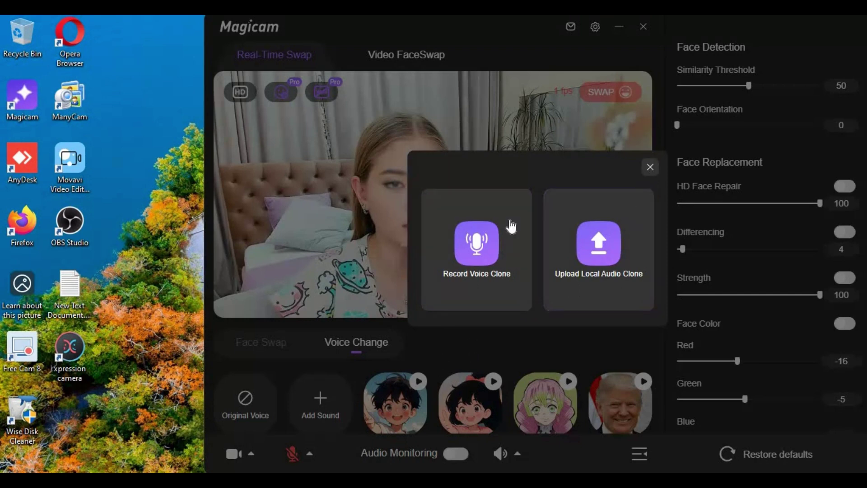
left_click(254, 445)
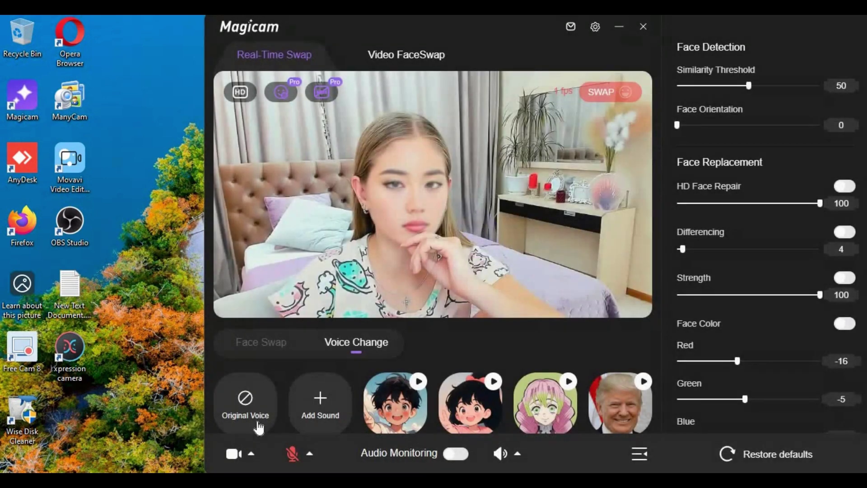
left_click(265, 350)
- Load clipfly-ai-20240913200941.mp4 from New Volume (D:) as the source video for Video FaceSwap
left_click(403, 58)
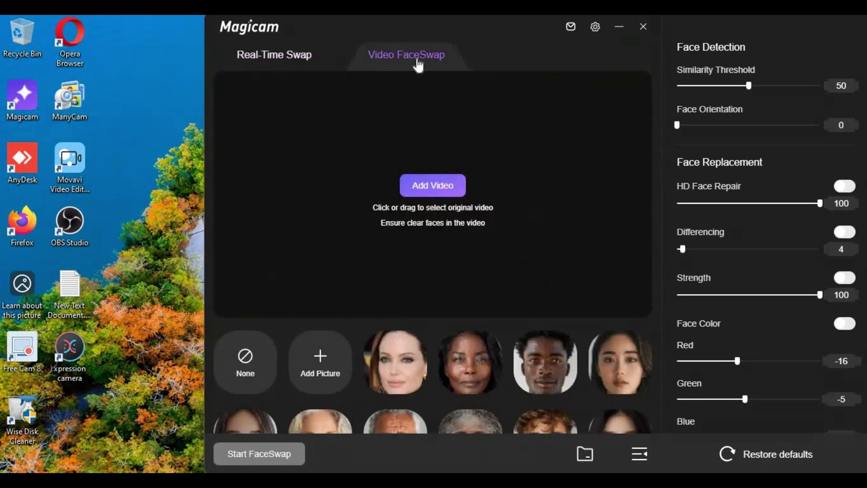
left_click(443, 191)
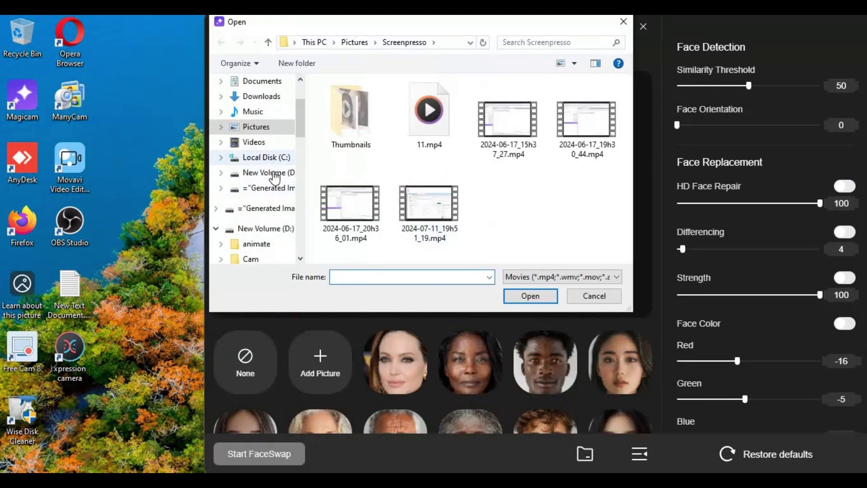
left_click(270, 172)
scroll(432, 209, "down", 3)
scroll(434, 215, "down", 5)
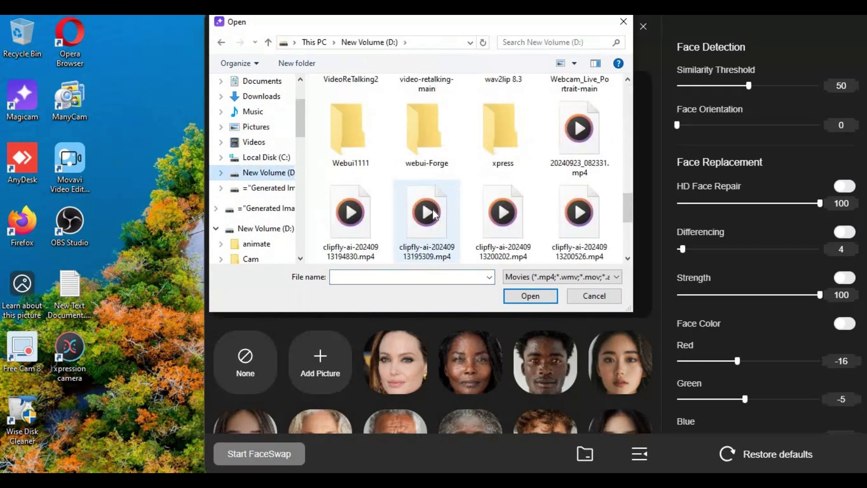
scroll(434, 215, "up", 2)
scroll(434, 215, "down", 2)
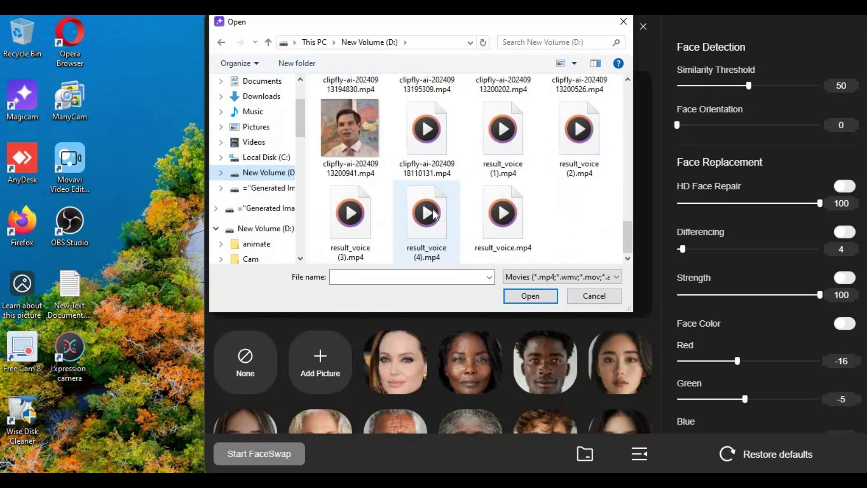
double_click(351, 147)
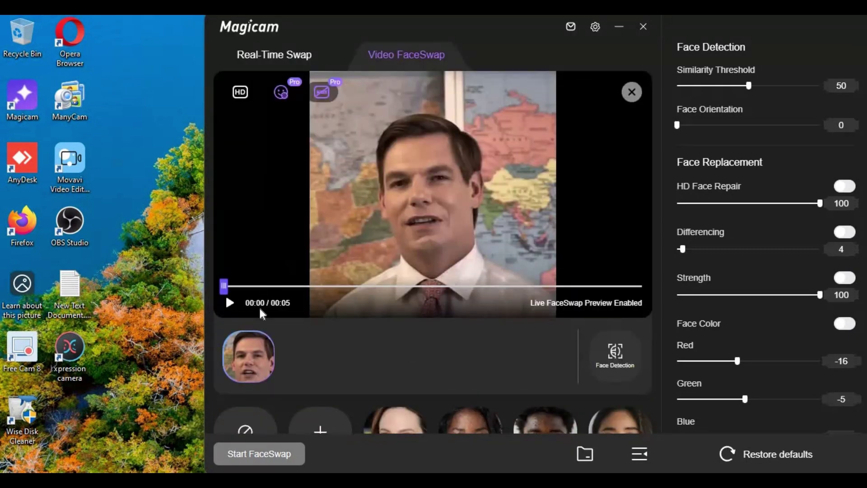
- Assign the custom woman's face to the man in the video, run the face swap and dismiss the completion dialog
left_click(413, 433)
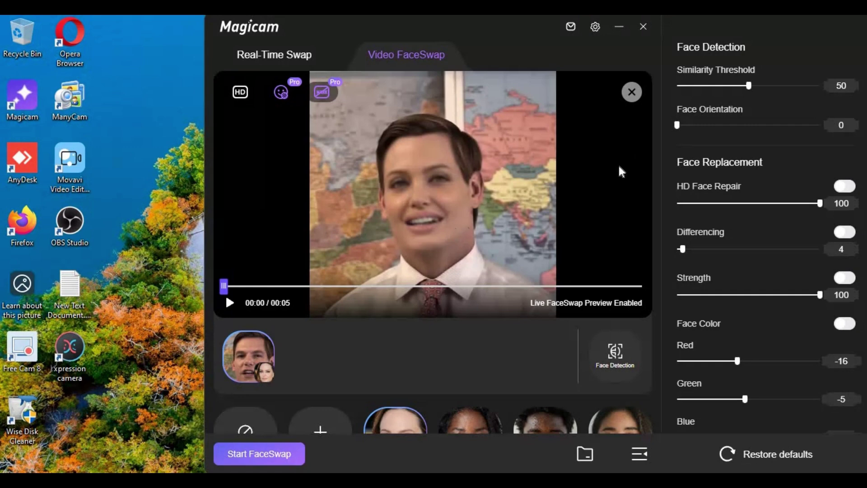
left_click(250, 453)
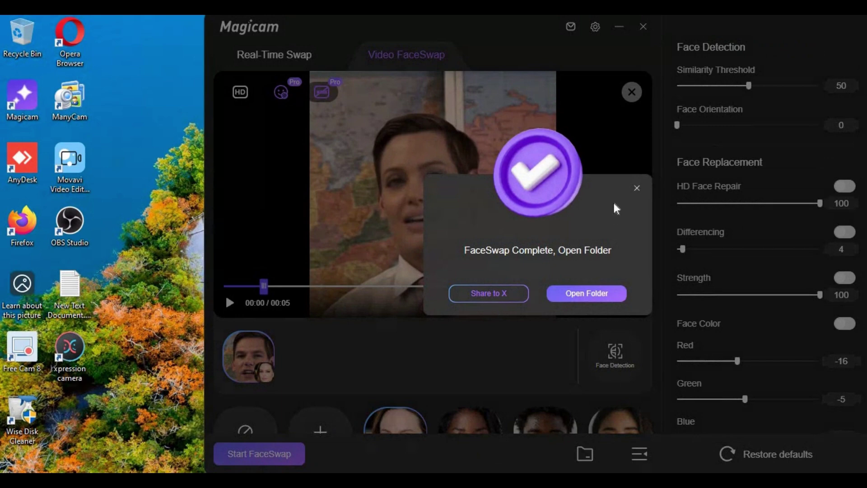
left_click(637, 187)
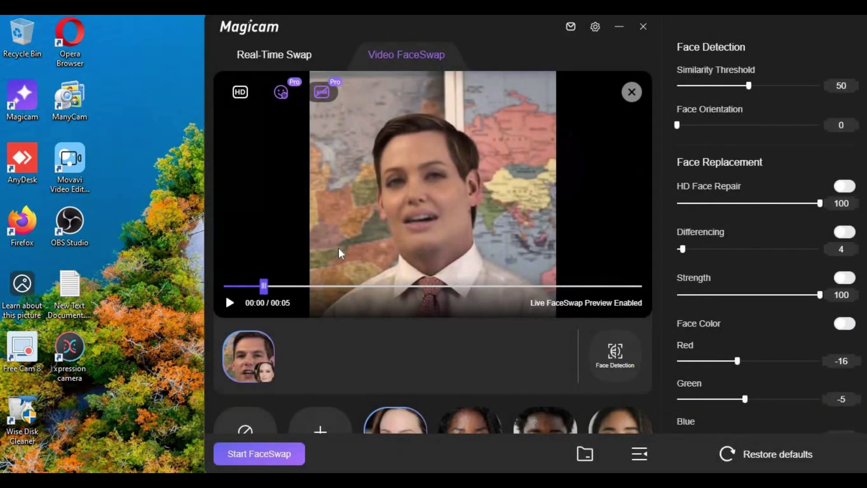
- Close the loaded video, confirming the loss of its face settings, and return to Real-Time Swap
left_click(262, 54)
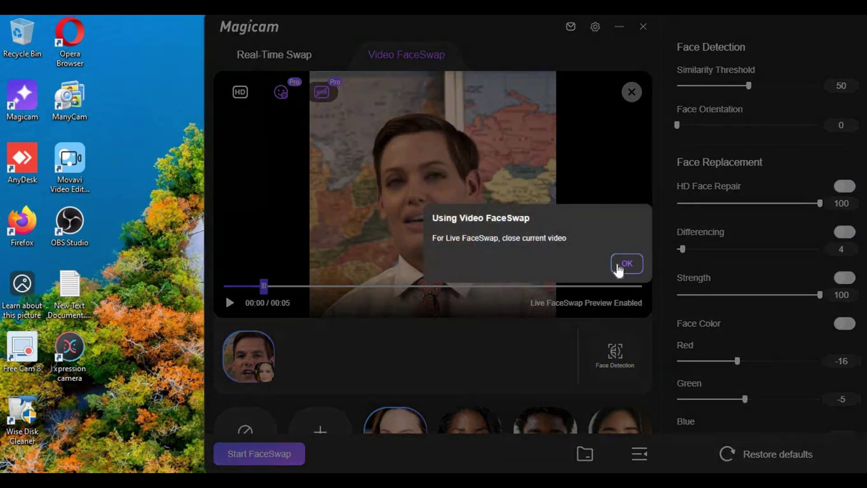
left_click(619, 266)
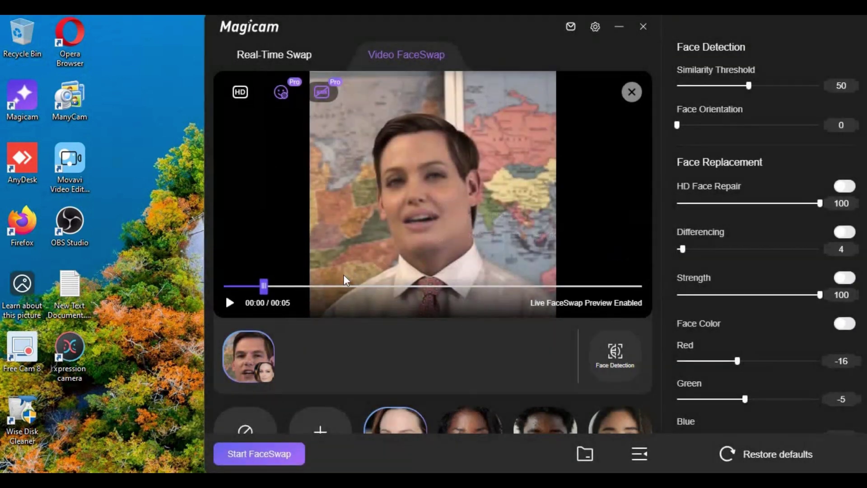
left_click(632, 92)
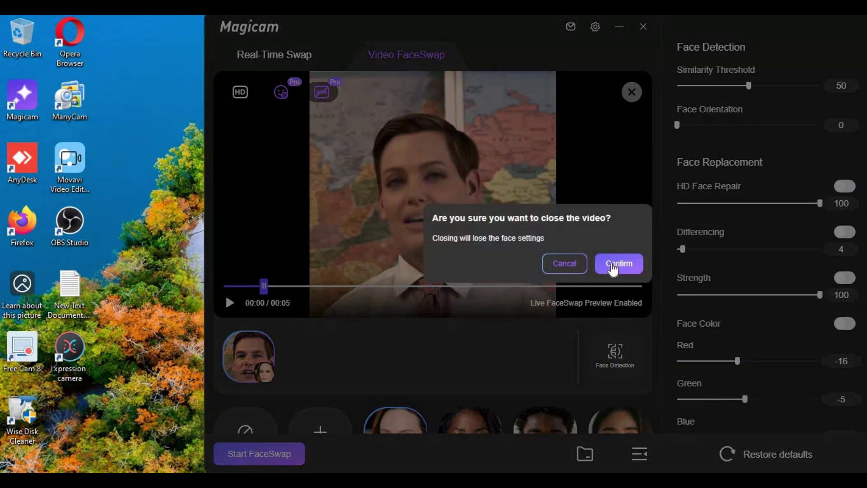
left_click(616, 262)
left_click(257, 57)
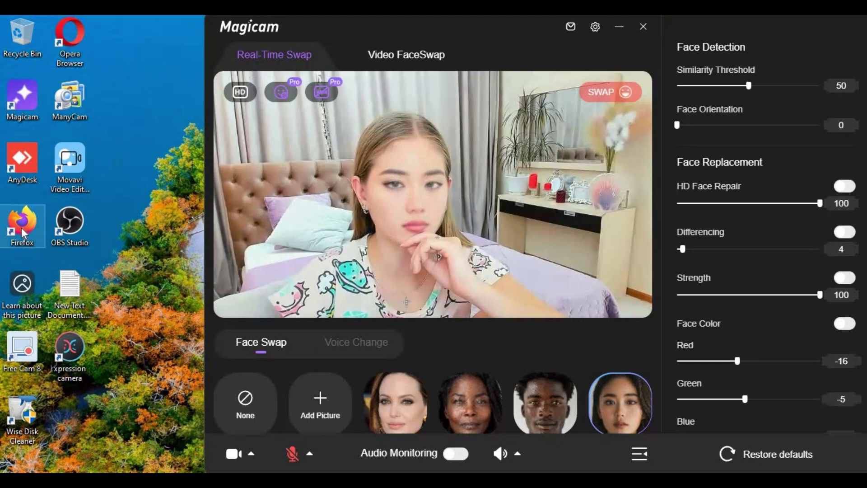
- Switch to Firefox, set up an Instagram video call with Socialandapps, and allow Magicam Virtual Camera as its camera
double_click(39, 219)
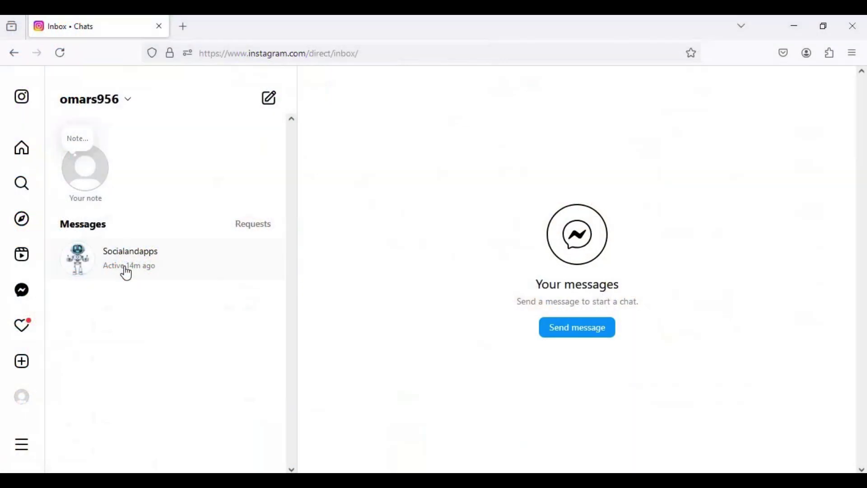
left_click(127, 273)
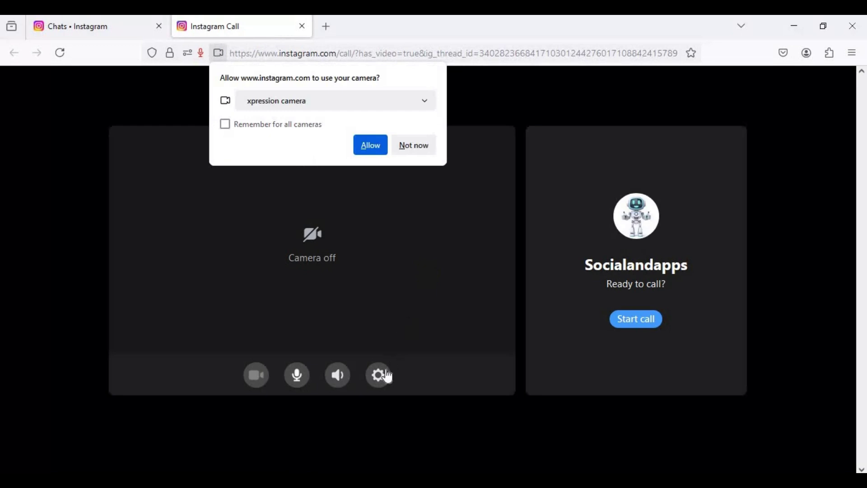
left_click(372, 101)
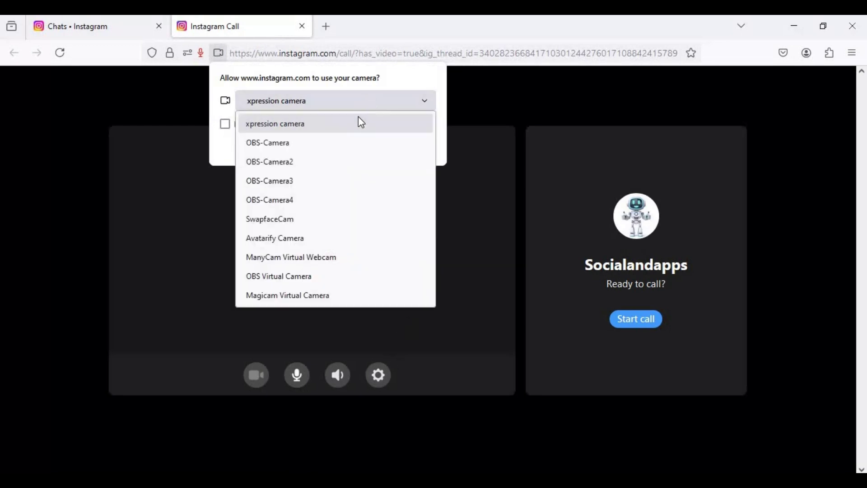
left_click(294, 297)
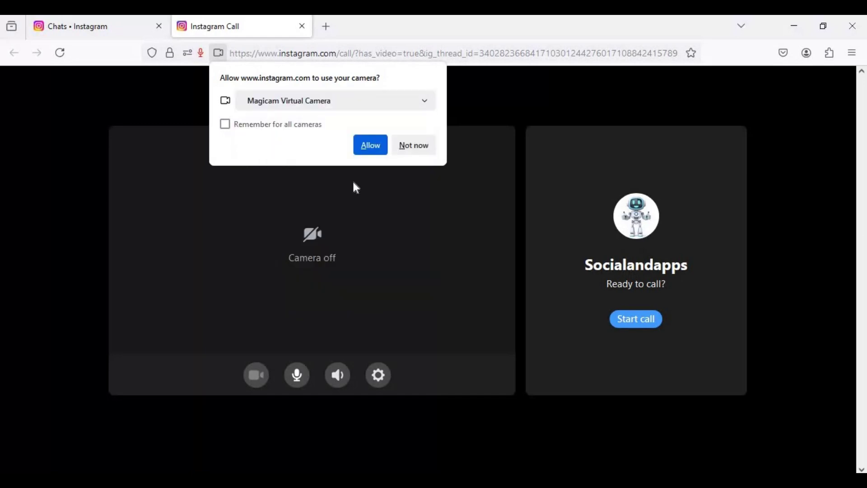
left_click(370, 145)
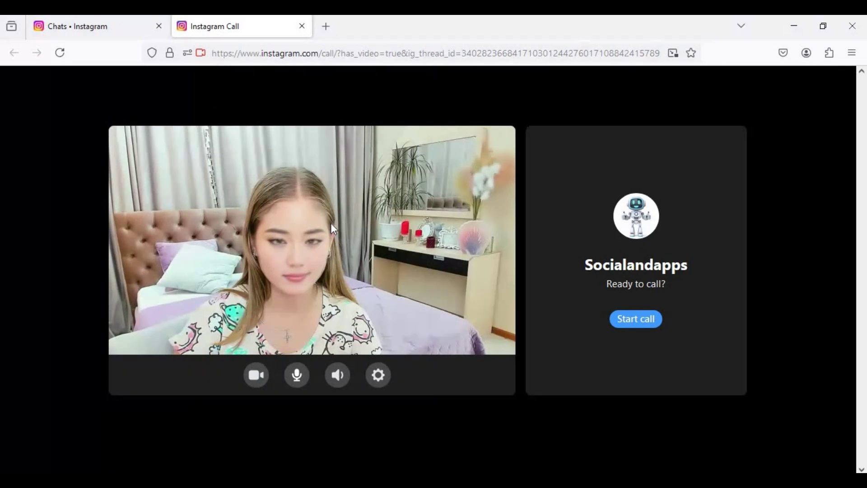
- Start the video call to Socialandapps, toggle the microphone off and back on, and end the call
left_click(654, 319)
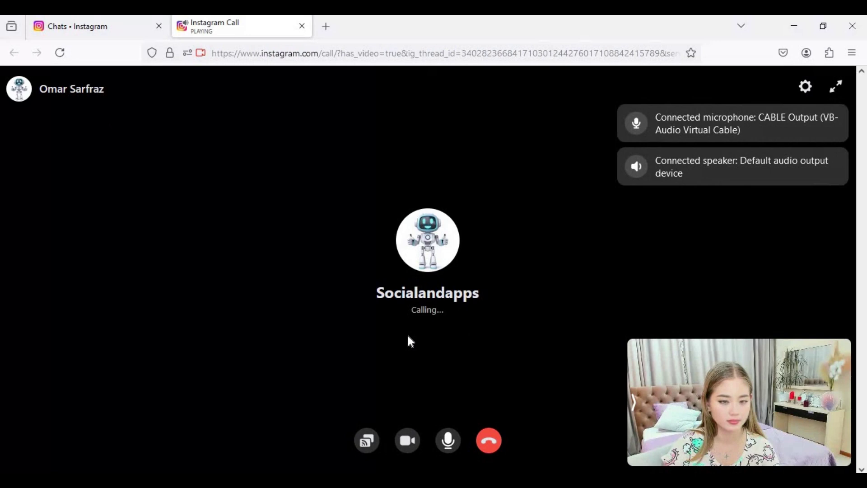
left_click(448, 444)
left_click(448, 445)
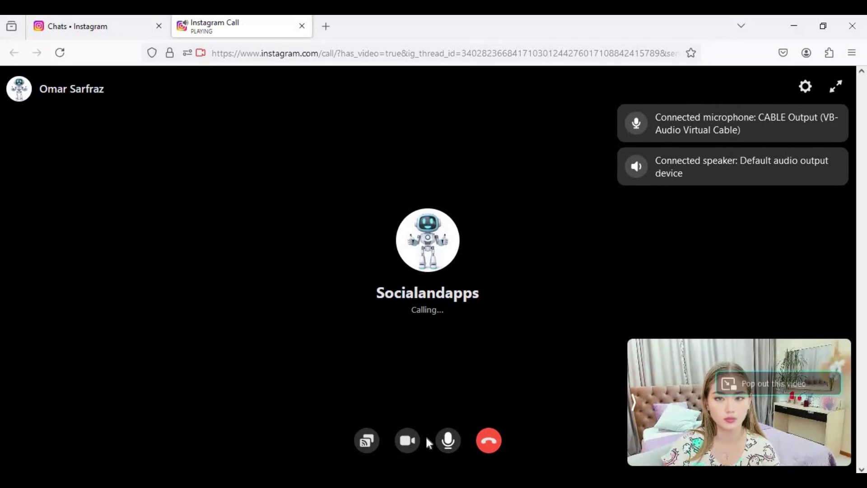
left_click(489, 441)
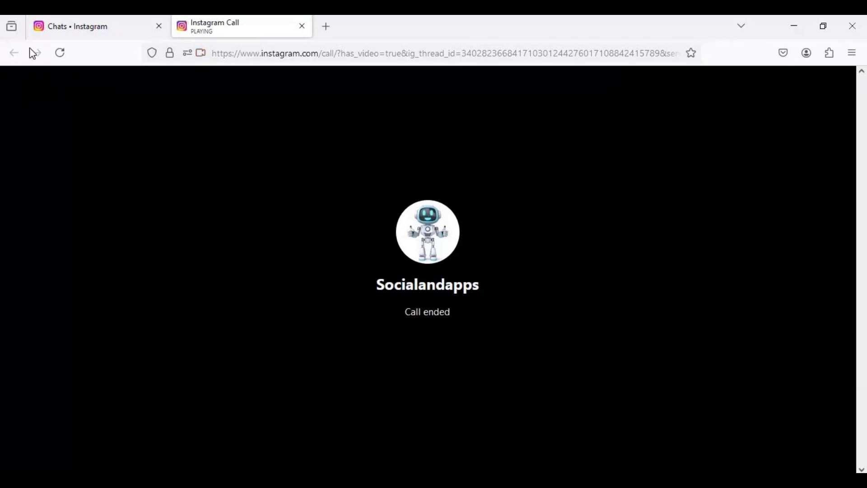
- Reload the Instagram call page and choose Magicam Virtual Camera in the camera permission request
left_click(55, 34)
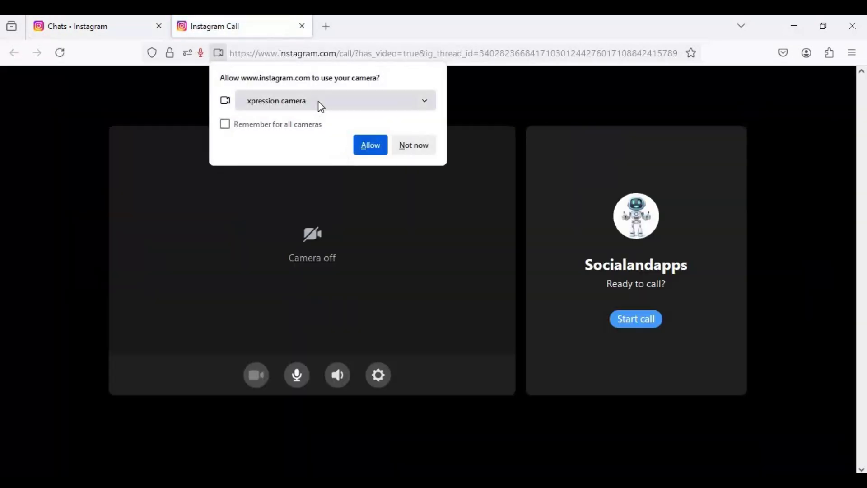
left_click(317, 101)
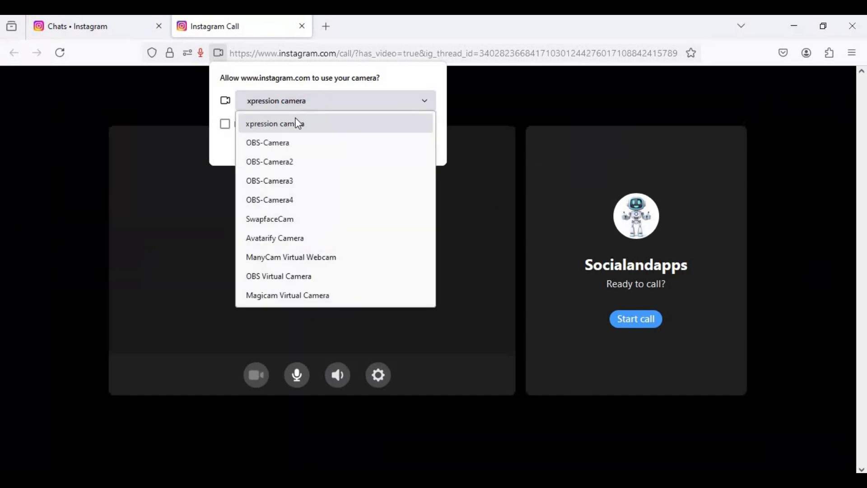
left_click(279, 298)
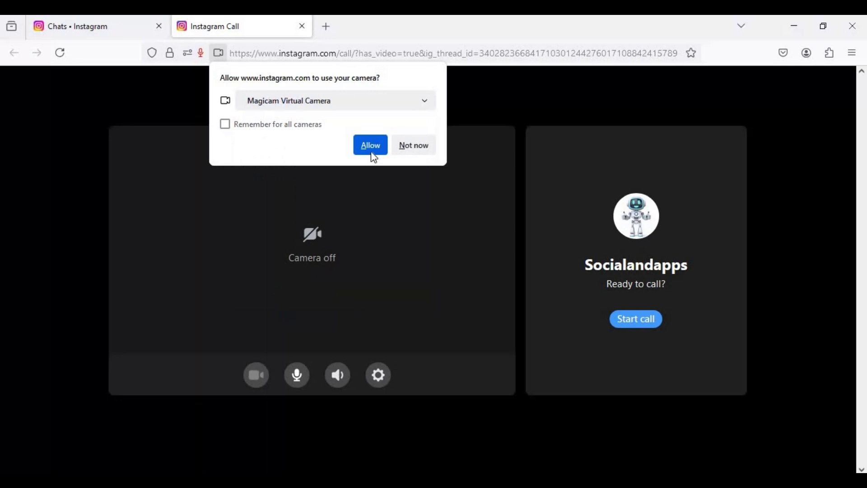